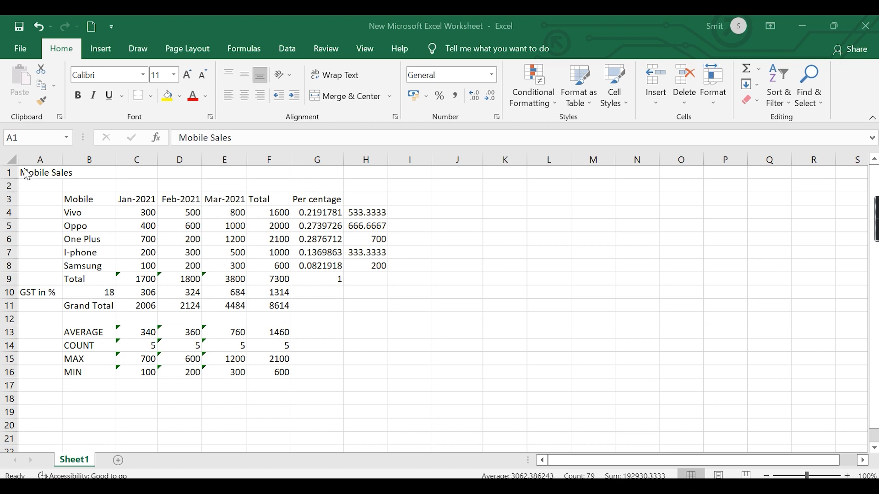
- Move the entire Mobile Sales table so that its upper-left cell is at H4
key(ctrl+a)
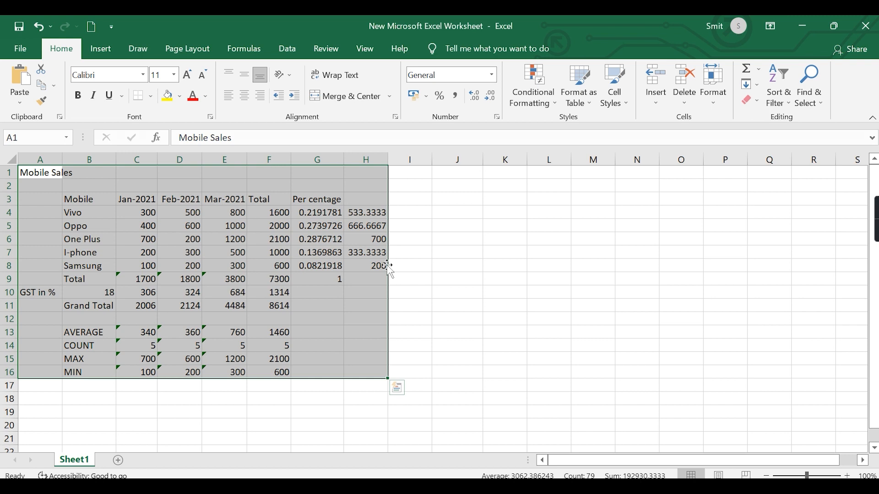
drag(389, 276, 693, 325)
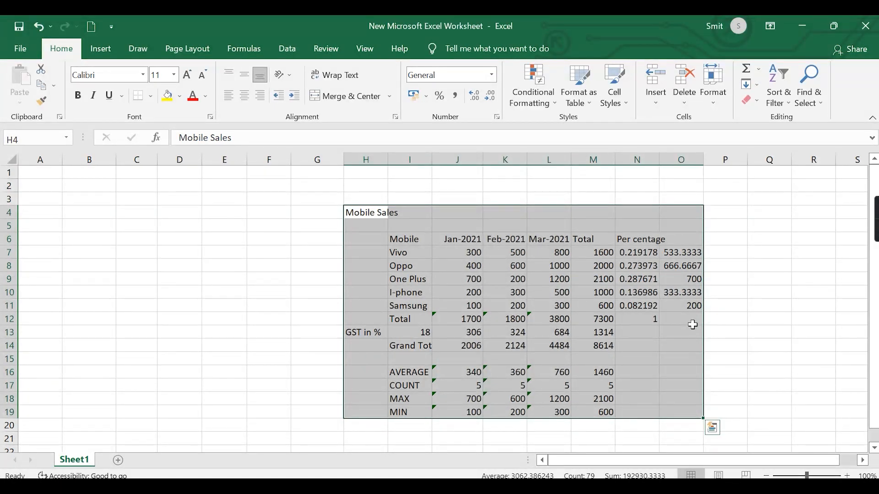
click(692, 325)
- Move the whole Mobile Sales table so that it starts at cell B3
drag(361, 211, 677, 413)
drag(344, 267, 91, 254)
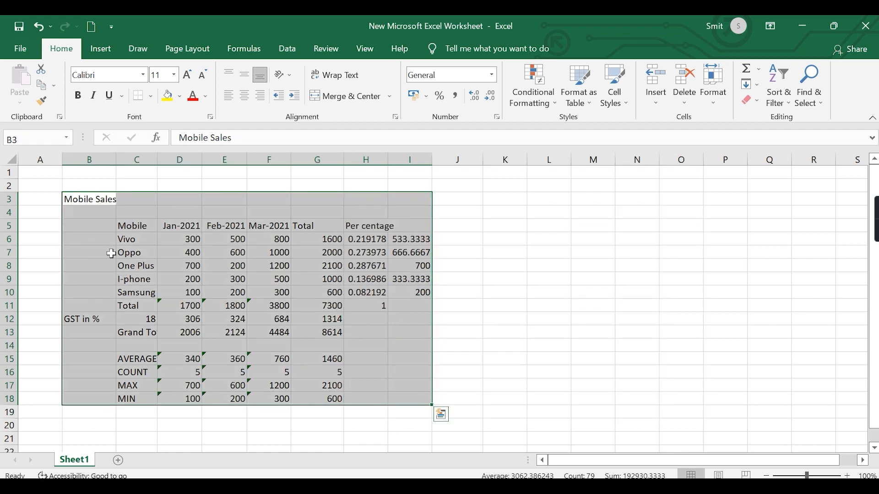
click(509, 277)
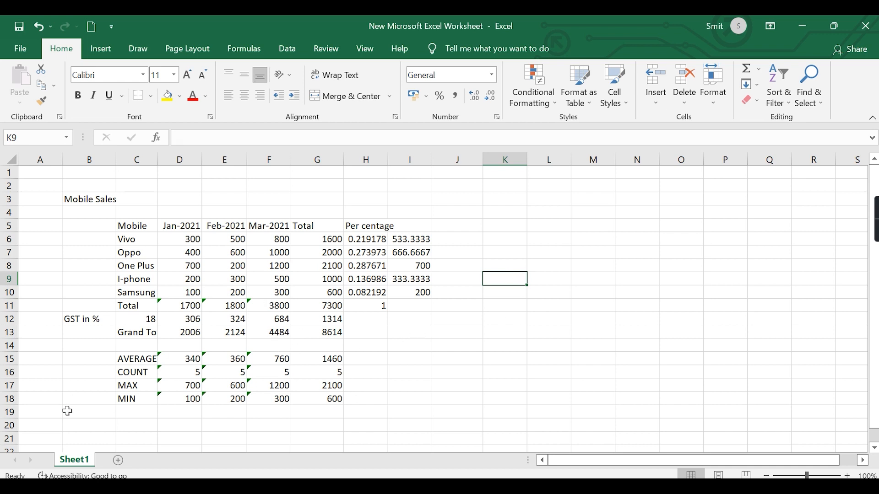
- Rename the Sheet1 worksheet as "Sales Q1"
double_click(85, 460)
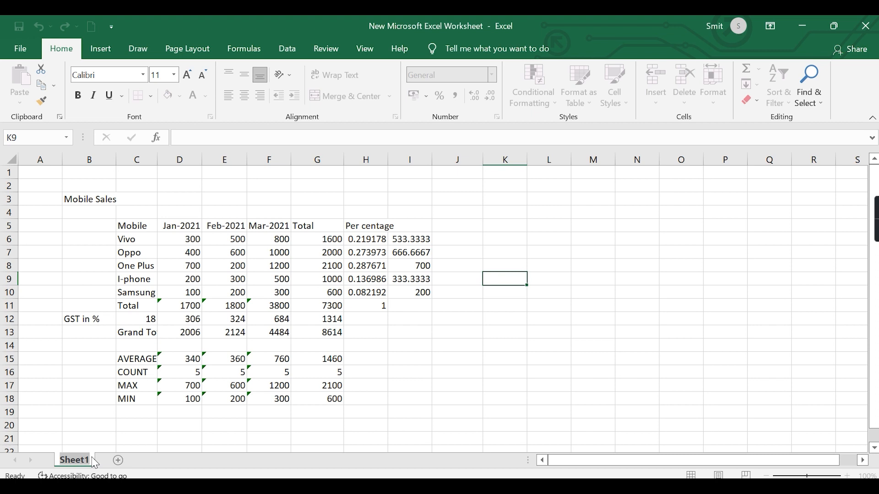
text(Sales Q1)
click(237, 416)
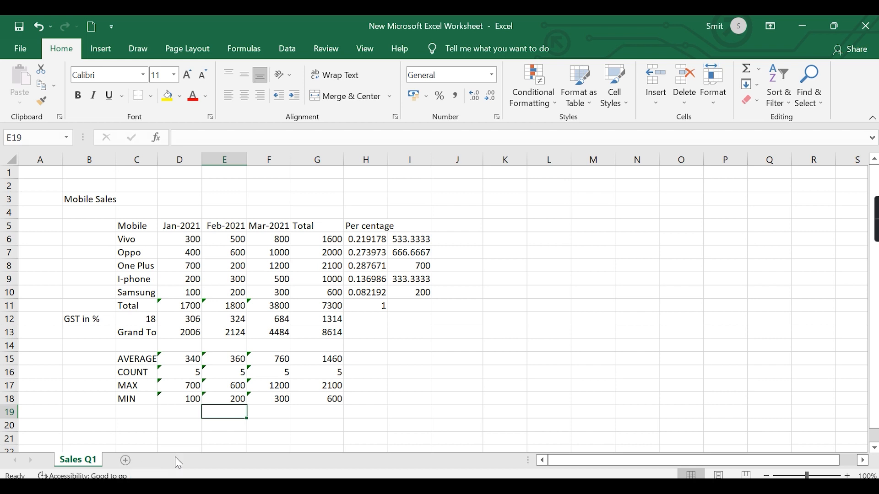
- Add a new worksheet to the workbook and name it "Sales Q2"
click(126, 460)
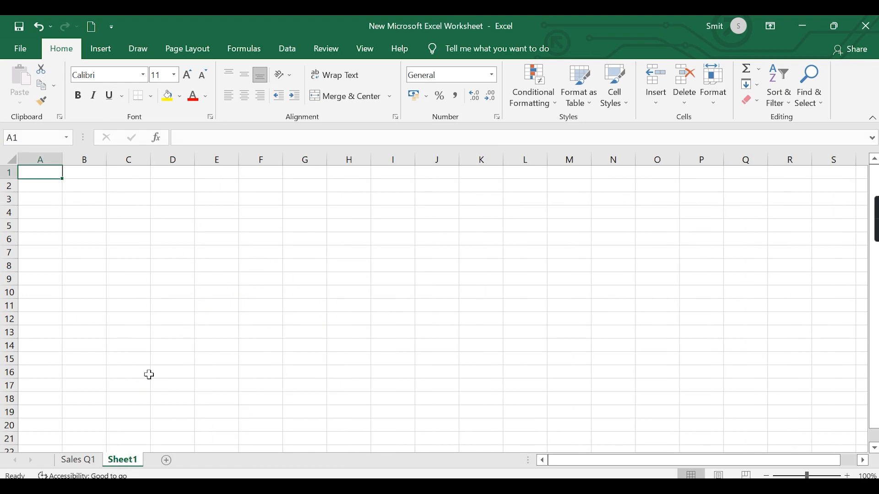
double_click(141, 458)
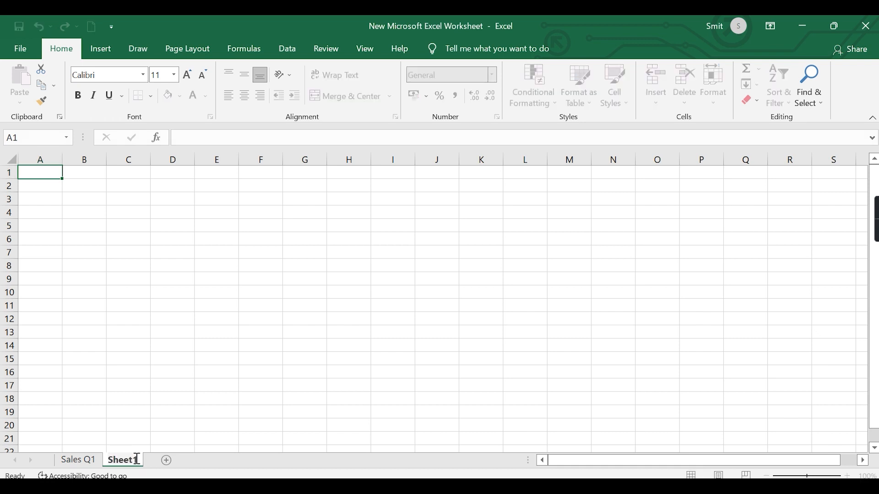
double_click(138, 459)
text(Sales Q2)
key(BackSpace)
key(BackSpace)
key(BackSpace)
text(Q2)
click(331, 331)
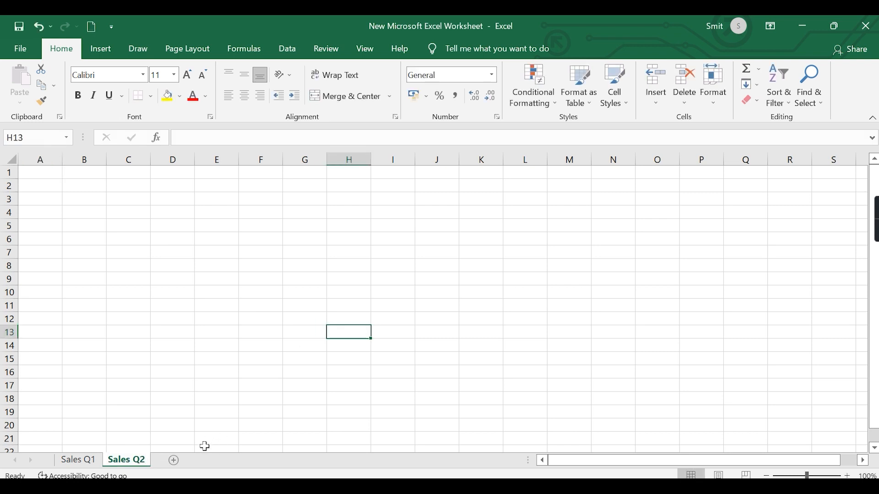
- Add two more blank worksheets after Sales Q2 and return to the Sales Q1 sheet
click(174, 461)
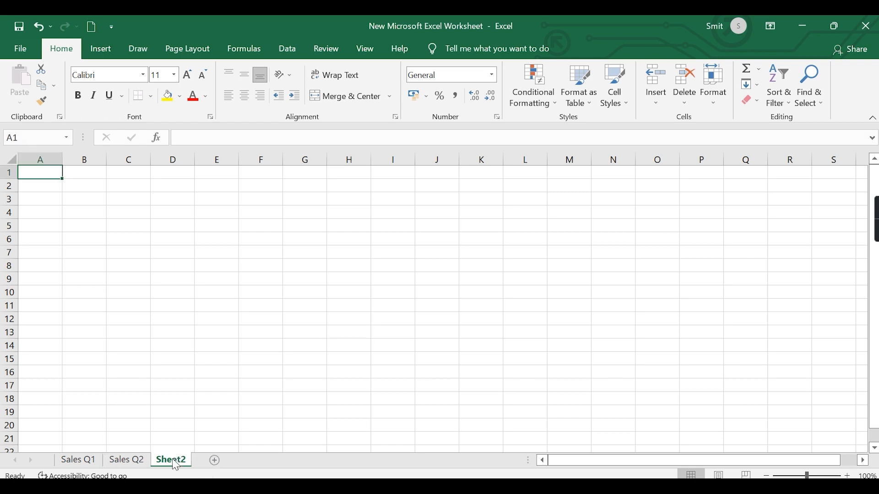
click(217, 461)
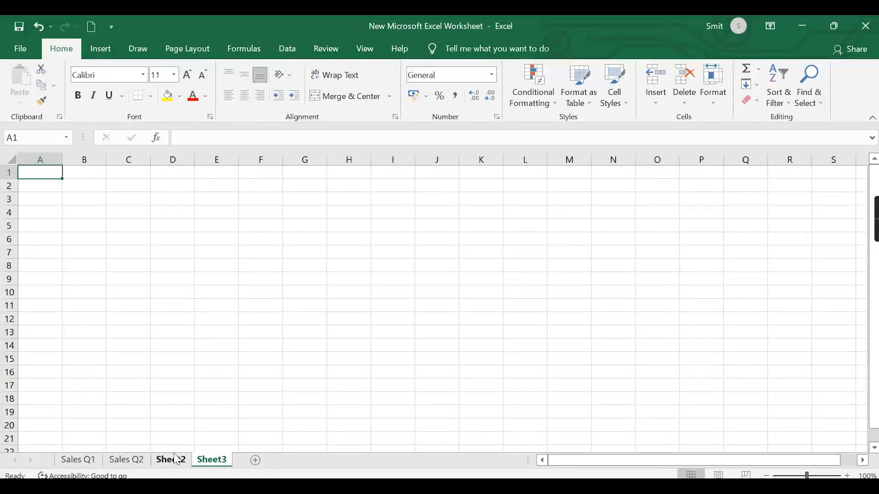
click(83, 467)
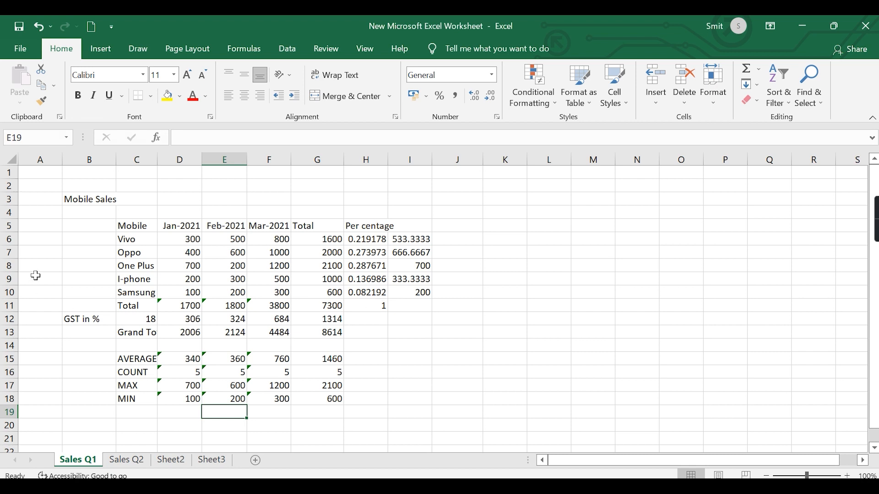
- Insert a blank row above the One Plus row in the Sales Q1 table
click(9, 265)
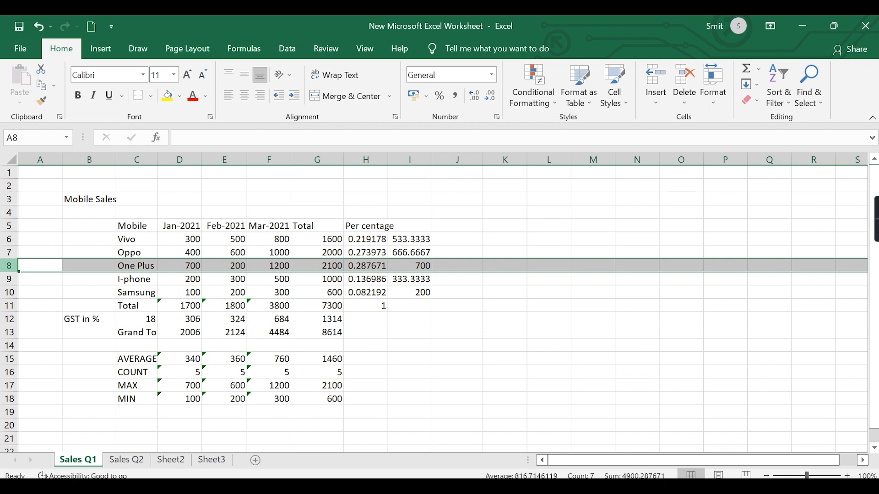
key(ctrl+shift+equal)
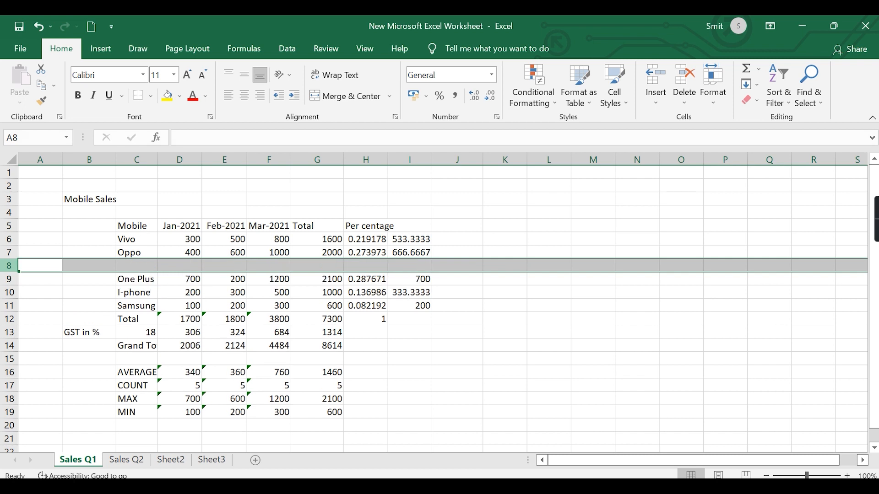
click(133, 305)
click(131, 283)
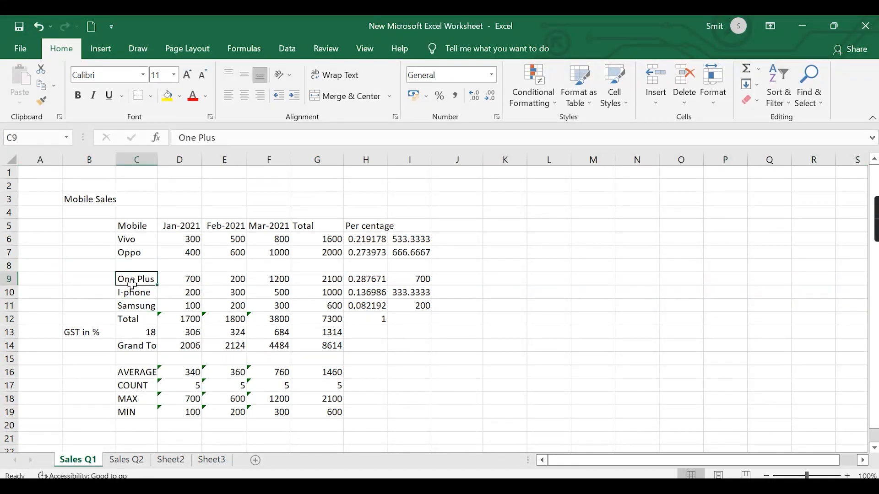
- Delete the blank row 8 between Oppo and One Plus
click(9, 278)
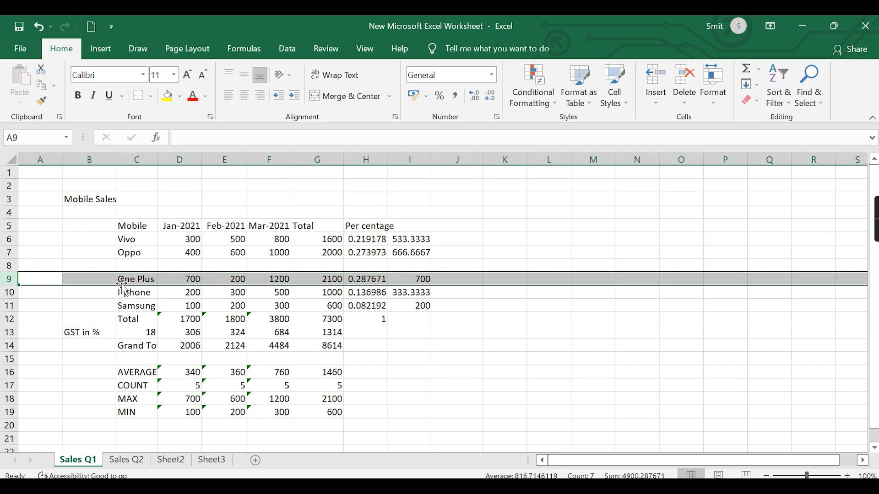
click(9, 266)
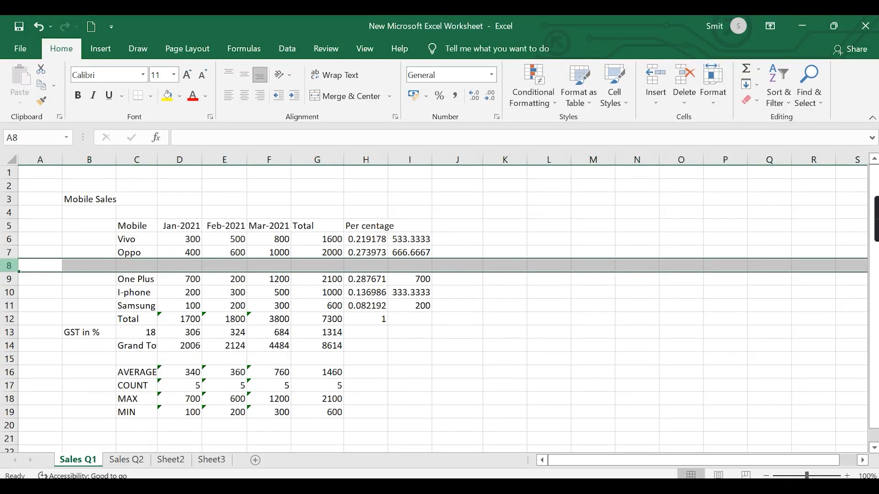
key(ctrl+minus)
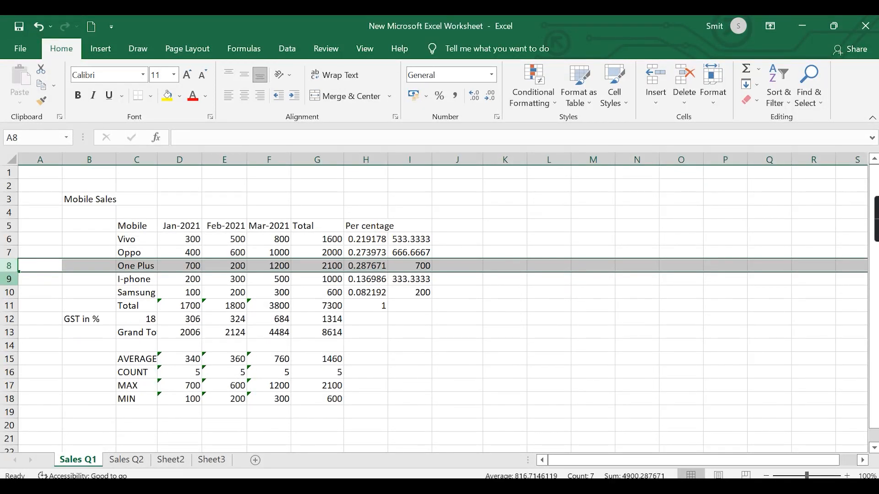
- Insert a new row above I-phone and enter "Nokia" in its Mobile column
click(9, 279)
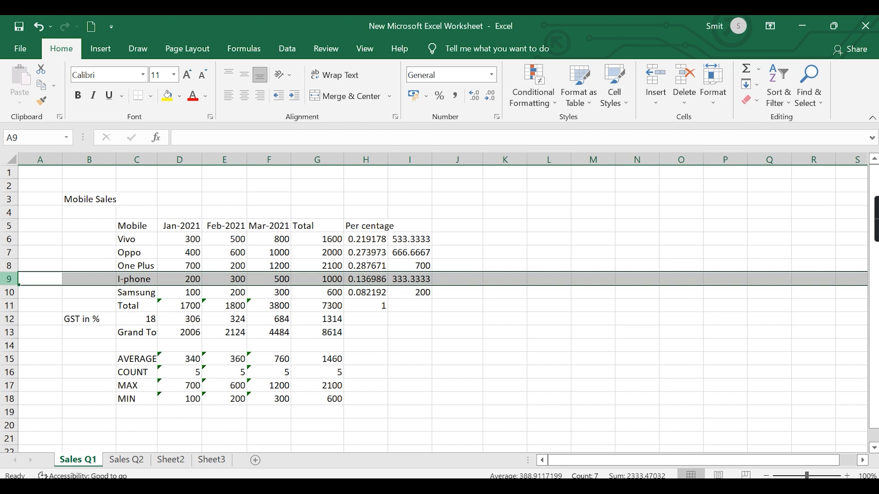
key(ctrl+shift+plus)
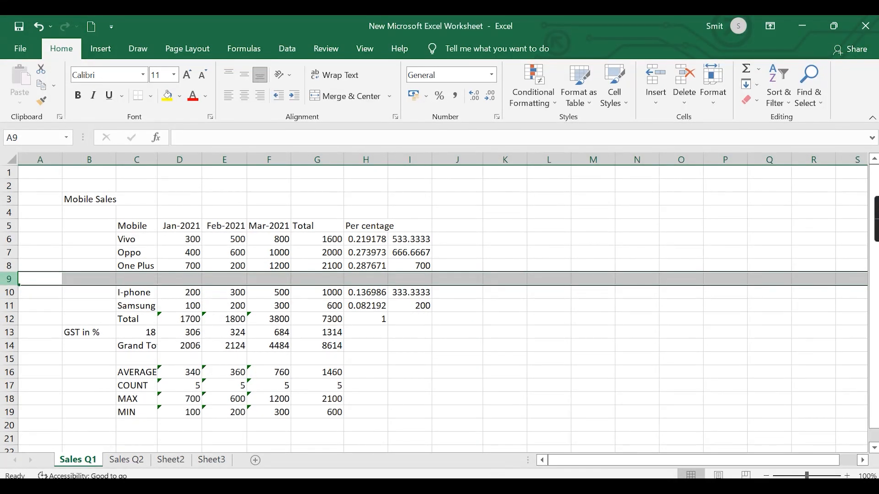
click(120, 280)
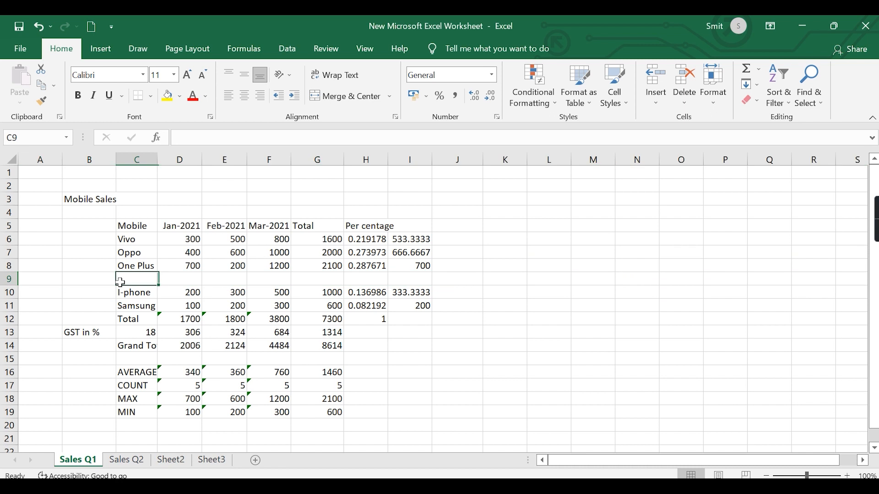
text(Nokia)
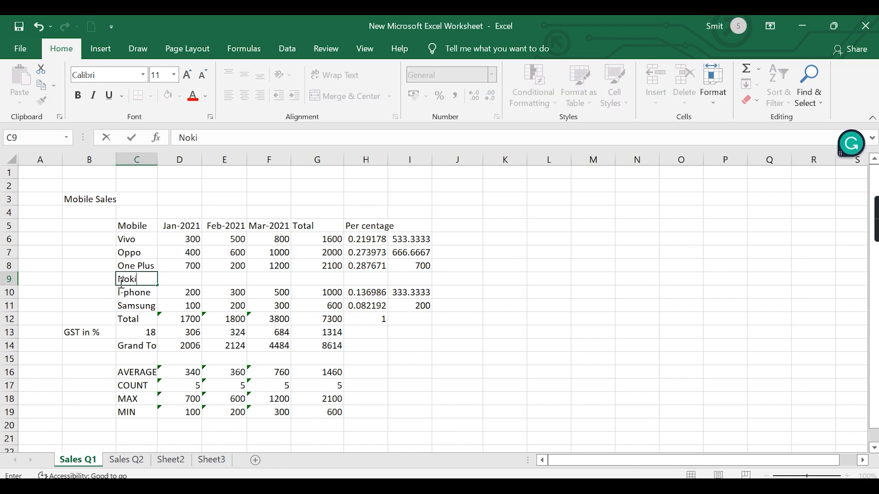
- Enter Nokia's sales as 500 for Jan-2021, 300 for Feb-2021 and 800 for Mar-2021
click(179, 283)
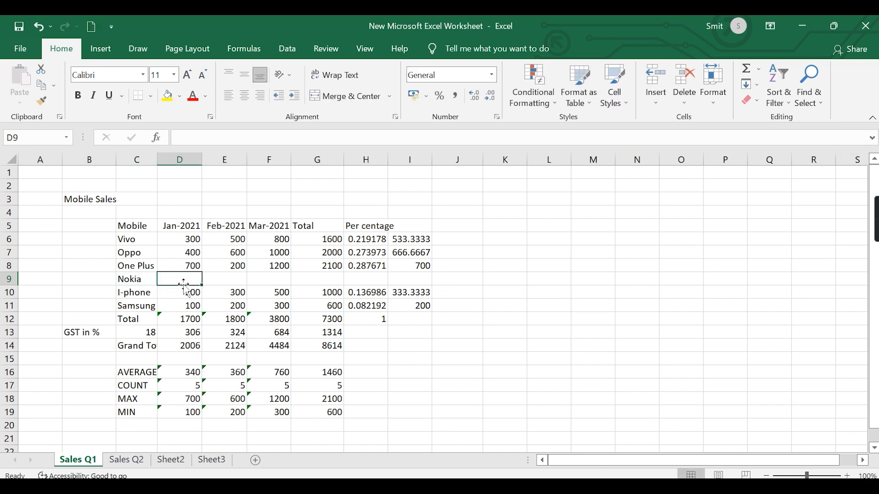
text(500)
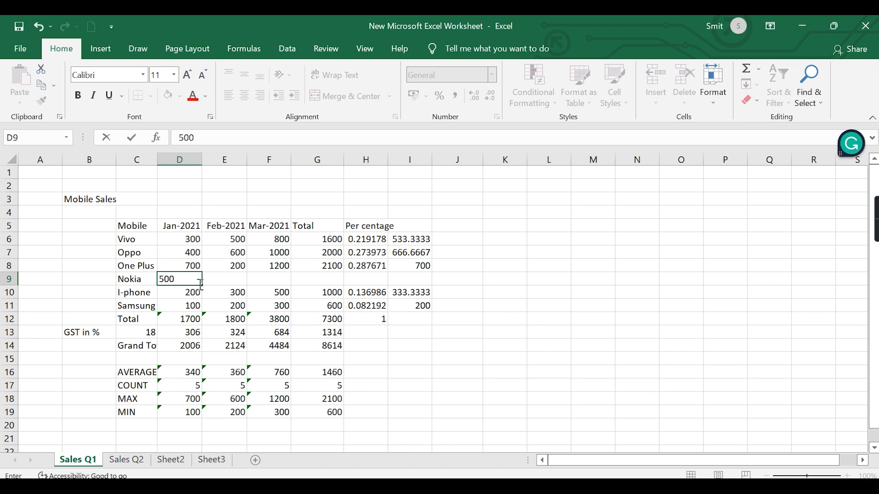
click(230, 284)
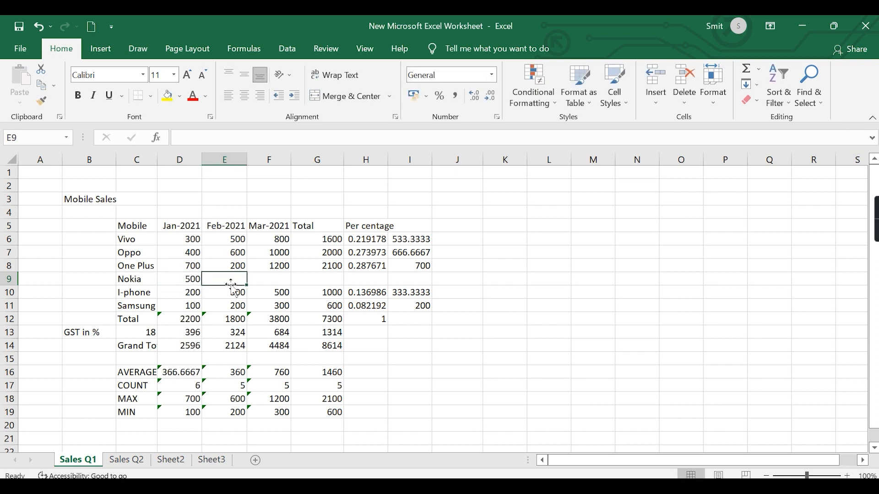
text(300)
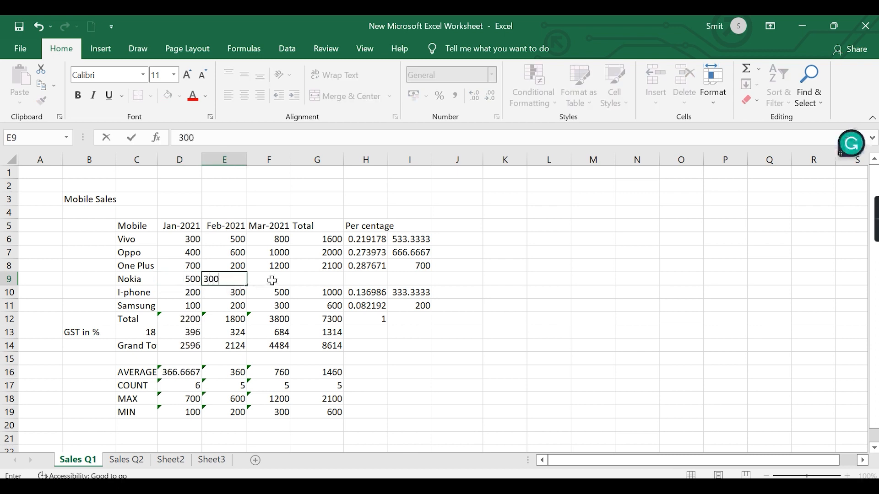
click(272, 281)
text(8000)
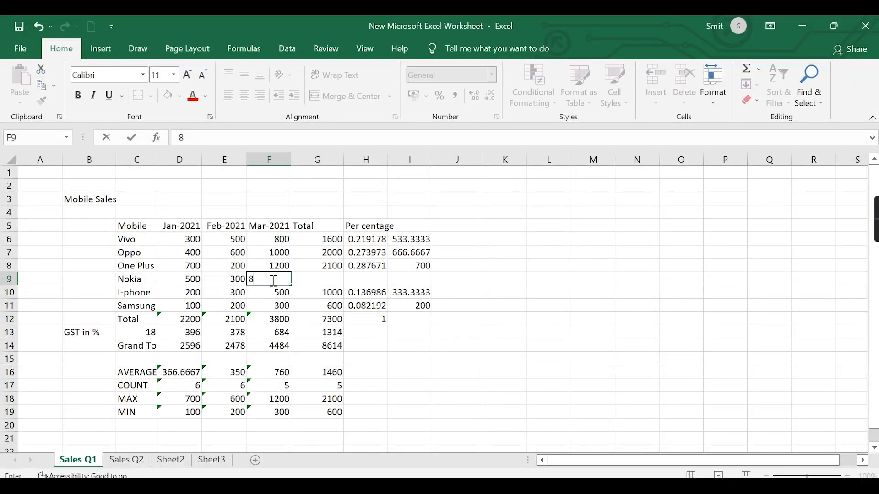
key(BackSpace)
key(BackSpace)
key(BackSpace)
text(00)
click(507, 332)
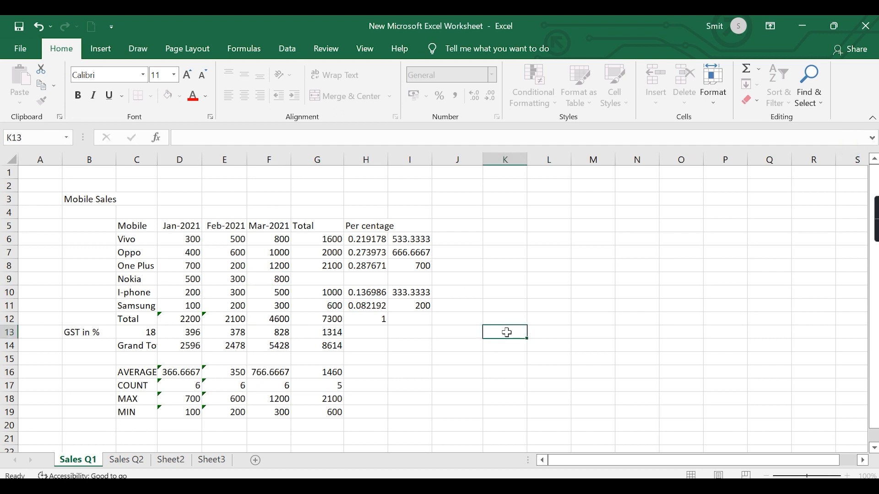
- Copy the One Plus Total formula into the Nokia row's Total cell, G9
click(328, 266)
key(ctrl+c)
click(313, 281)
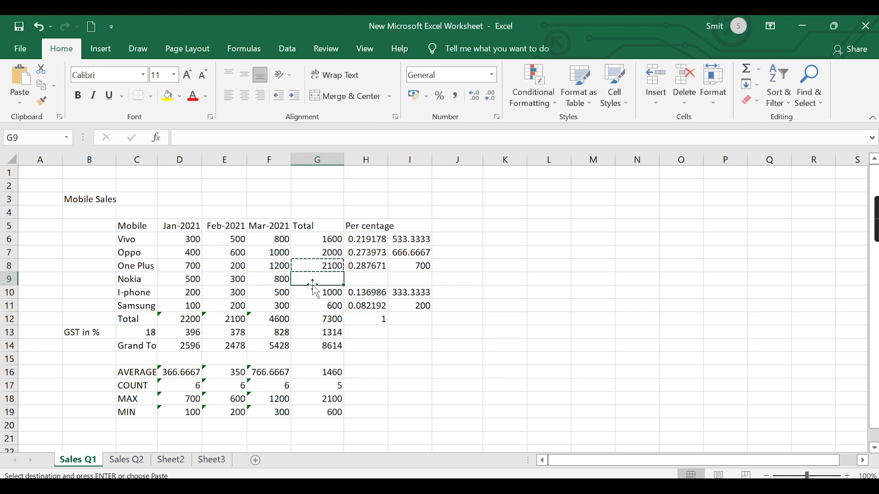
key(ctrl+v)
click(486, 292)
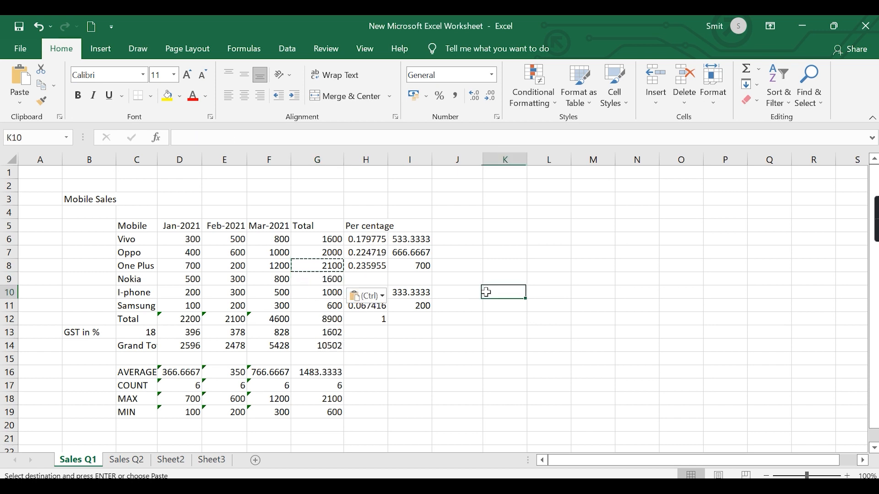
- Copy the One Plus percentage formula into the Nokia row's Per centage cell, H9
click(371, 270)
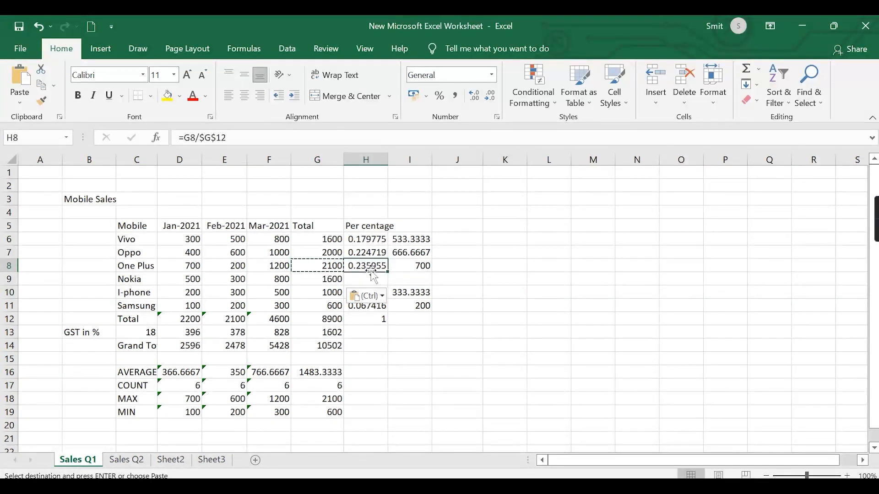
key(ctrl+c)
click(364, 282)
key(ctrl+v)
click(568, 264)
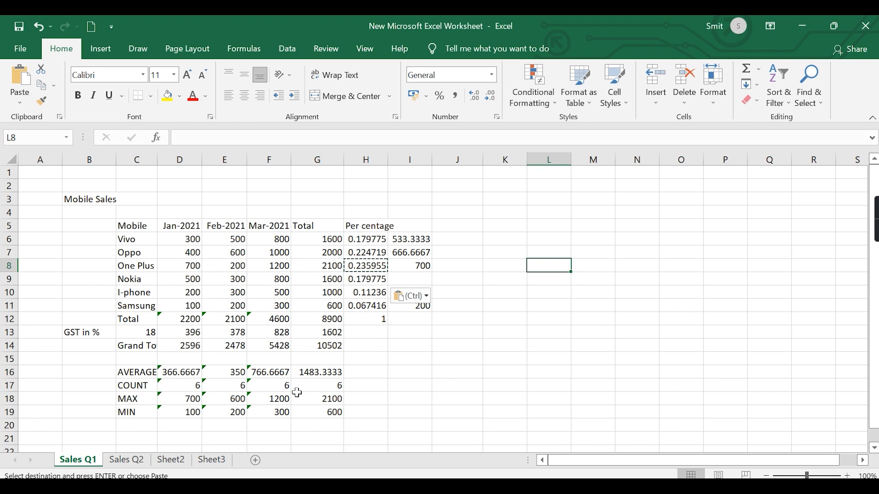
- Change Nokia's Jan-2021 sales figure in D9 to 50
click(189, 281)
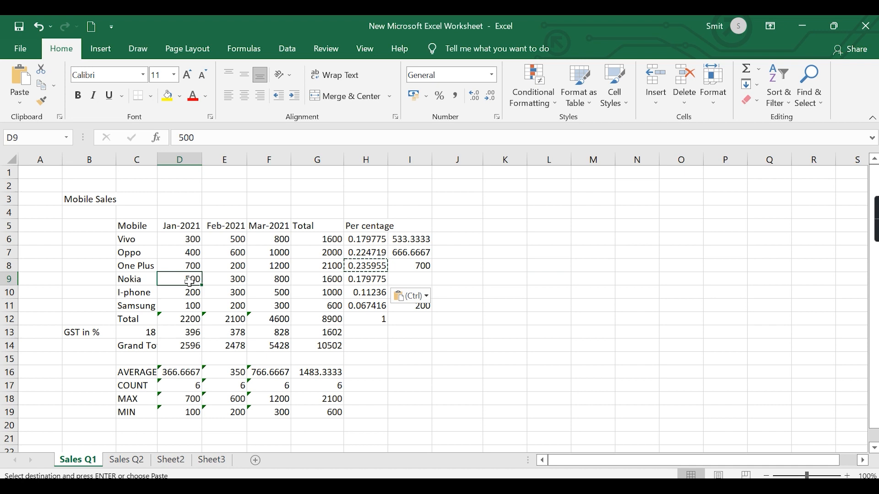
text(100)
key(BackSpace)
key(BackSpace)
key(BackSpace)
text(50)
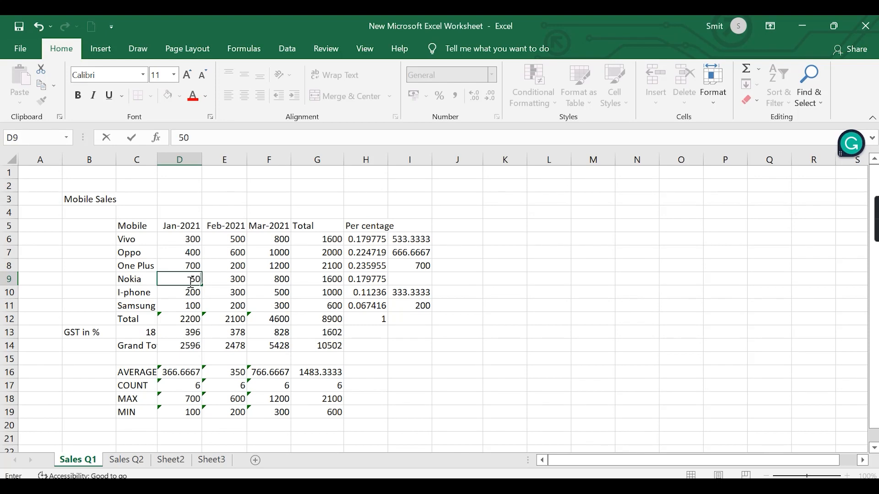
click(283, 316)
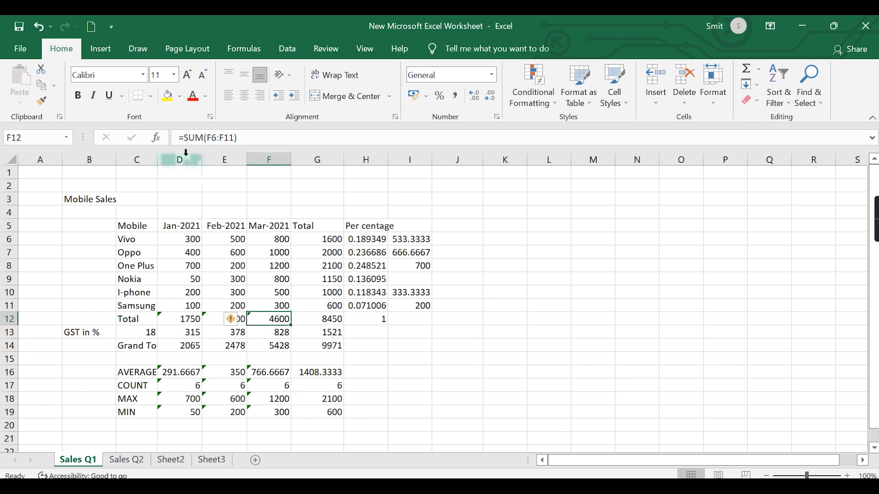
- Insert a blank column before the Feb-2021 column and a blank row above the Oppo row
click(225, 156)
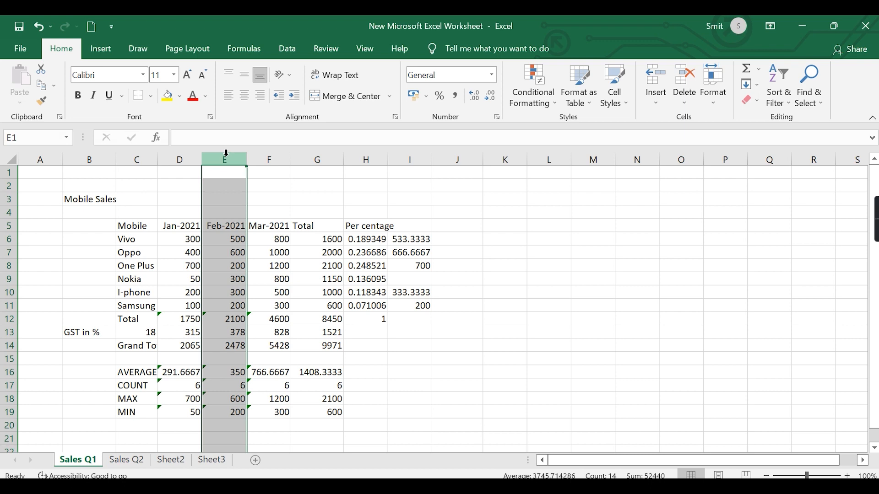
key(ctrl+shift+plus)
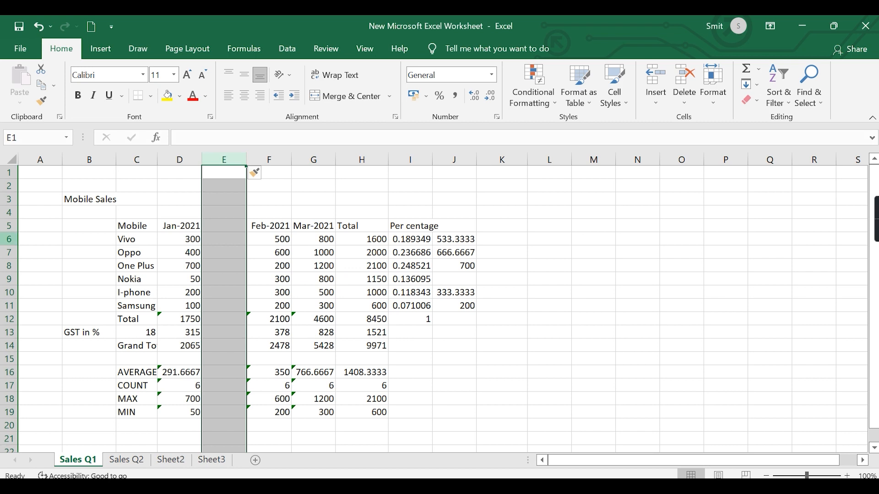
key(ctrl+minus)
click(9, 253)
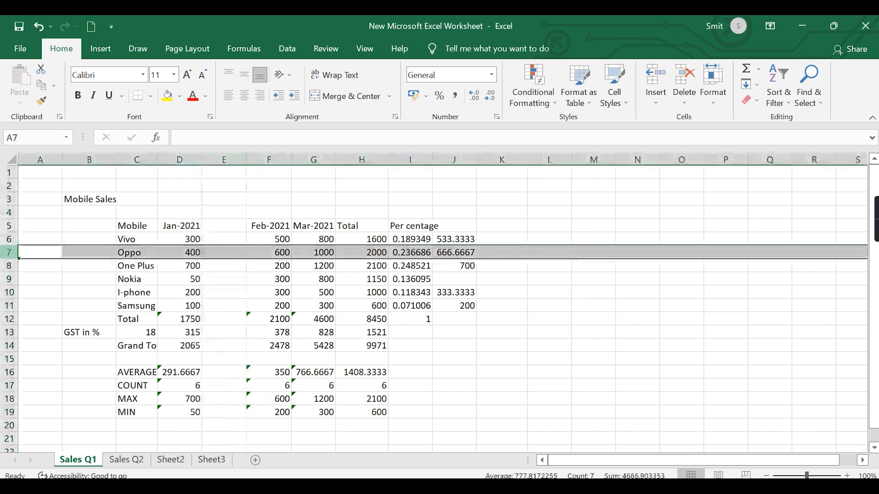
key(ctrl+plus)
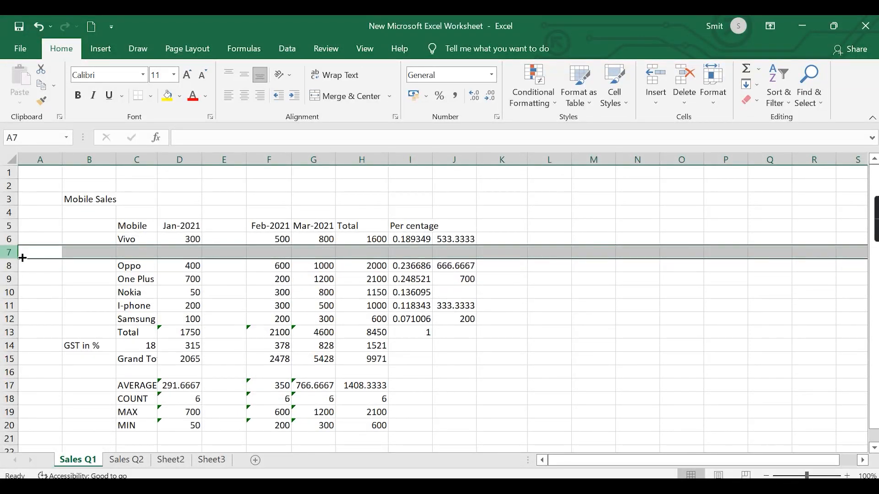
- Add a shortcut note with "Add" in N4 and "Ctrl+ Shift + Plus" in O4
click(638, 213)
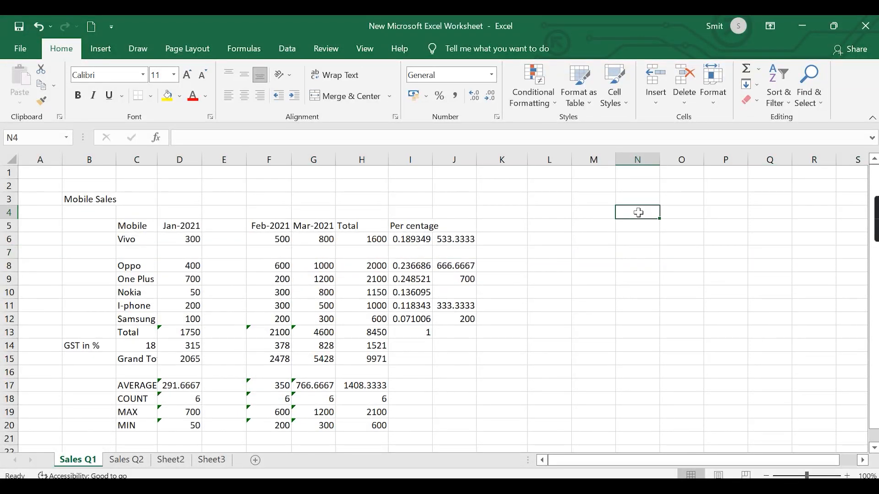
text(Add)
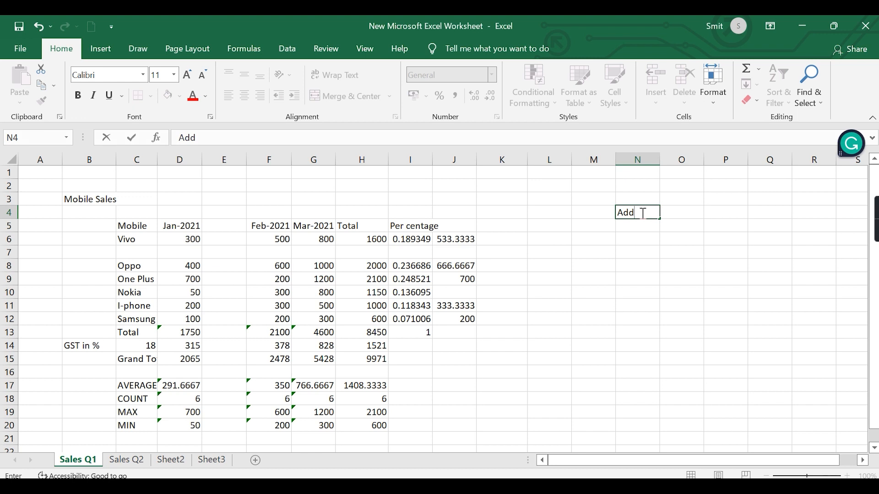
click(679, 214)
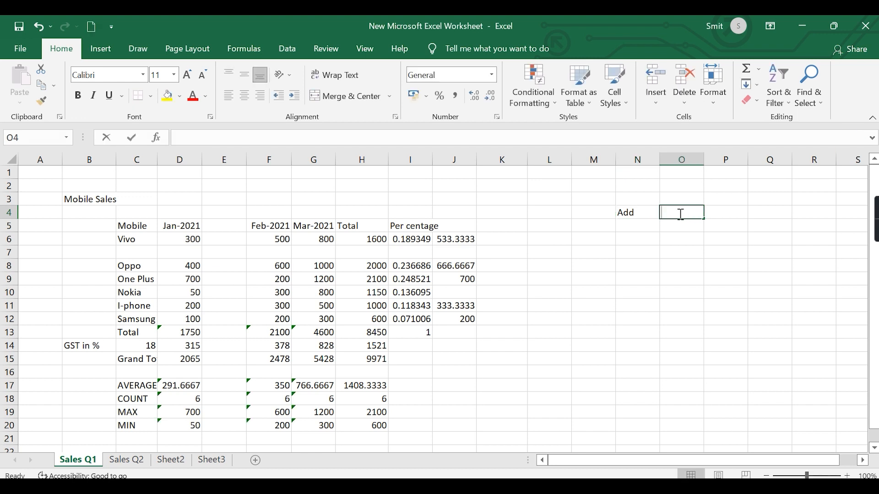
text(Ctrl+)
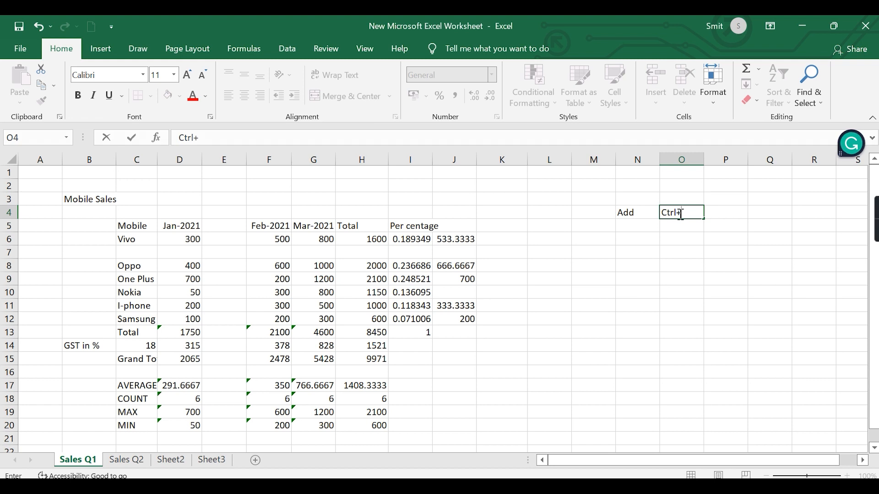
key(BackSpace)
text(+ Shift + Plus)
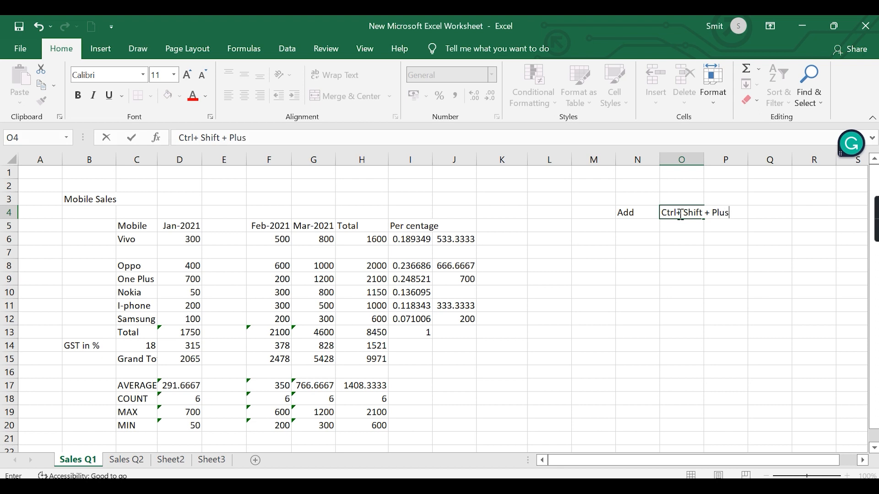
click(706, 250)
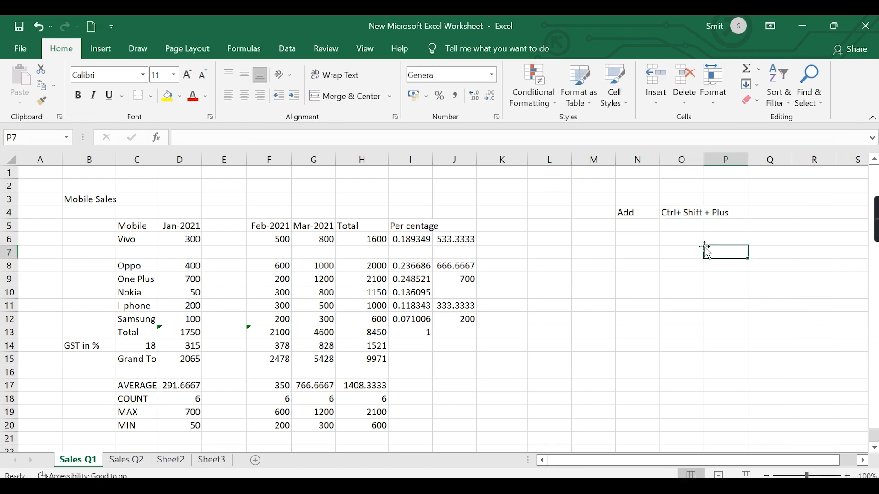
- Add a second shortcut note with "Subtract" in N5 and "Ctrl+ Minus" in O5
click(631, 228)
text(S)
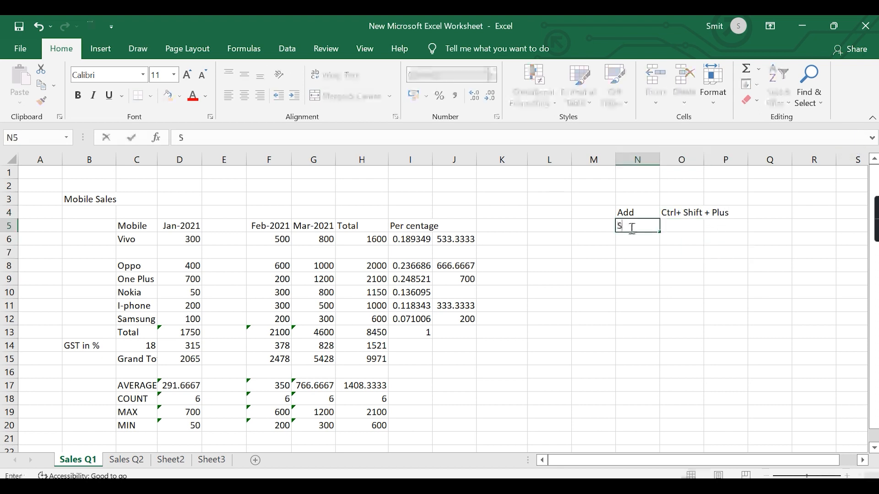
text(ubtract)
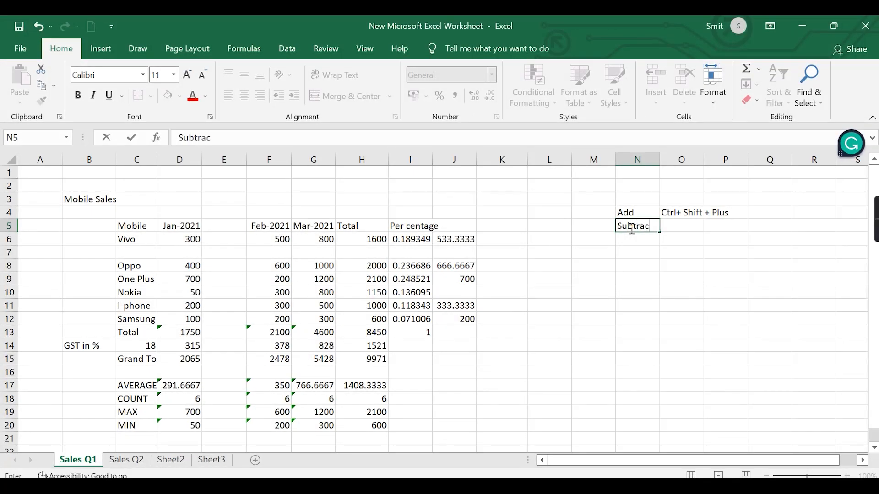
click(695, 224)
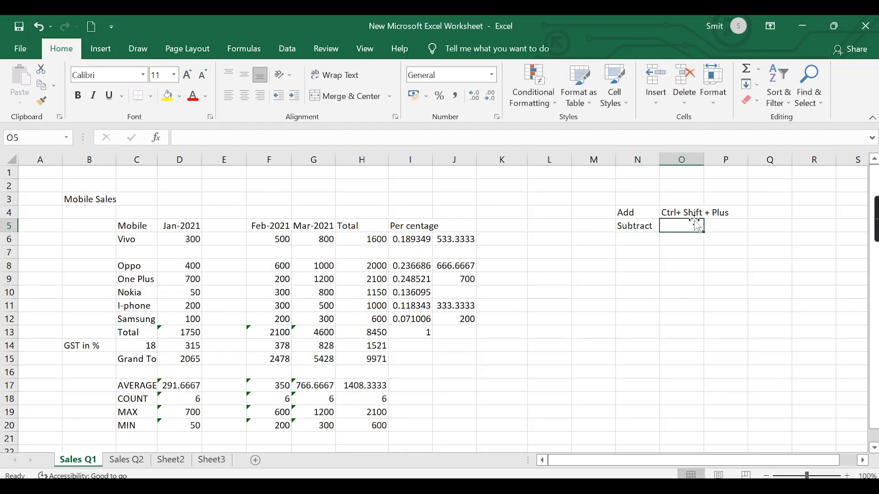
text(C)
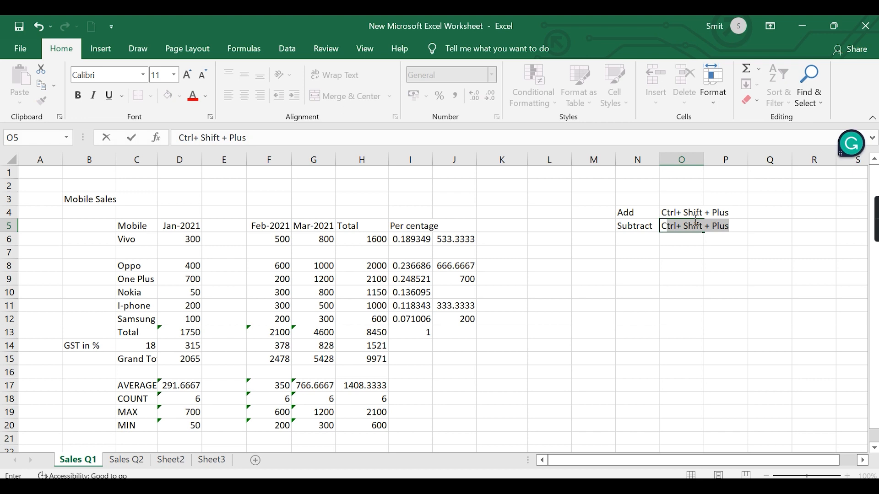
text(trl+ Minus)
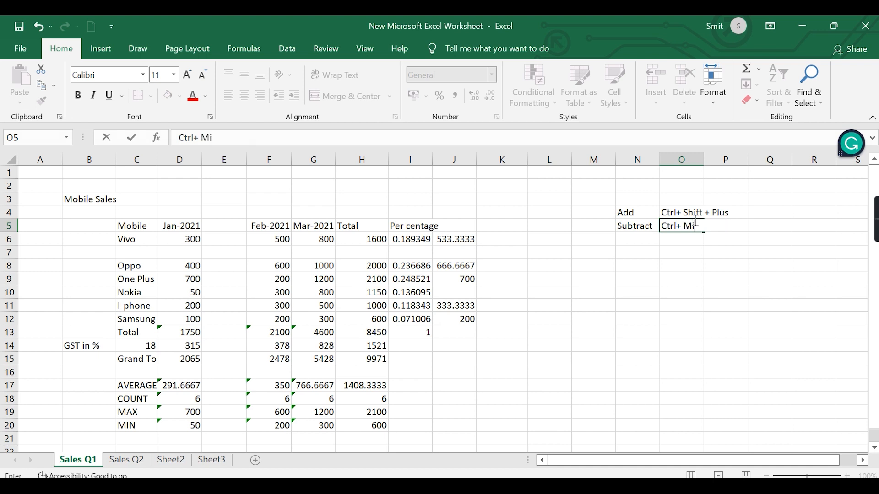
click(739, 287)
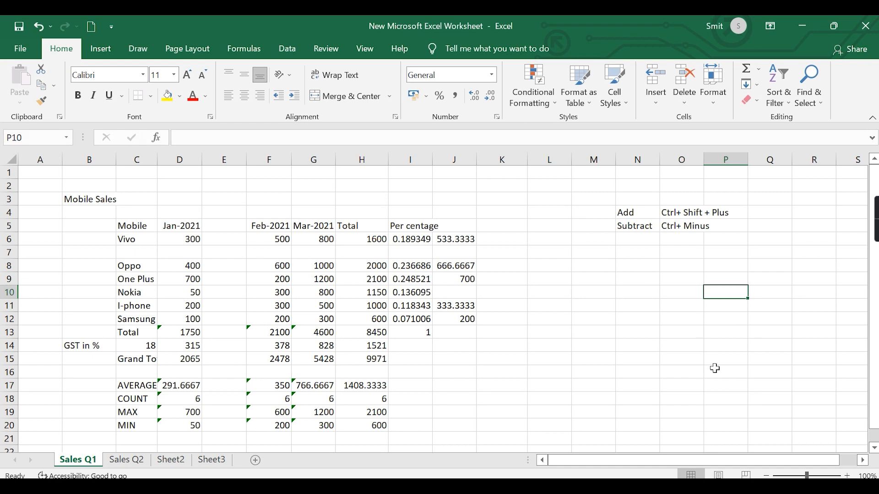
- Delete the blank row 7 above Oppo and the blank column E before Feb-2021
click(10, 253)
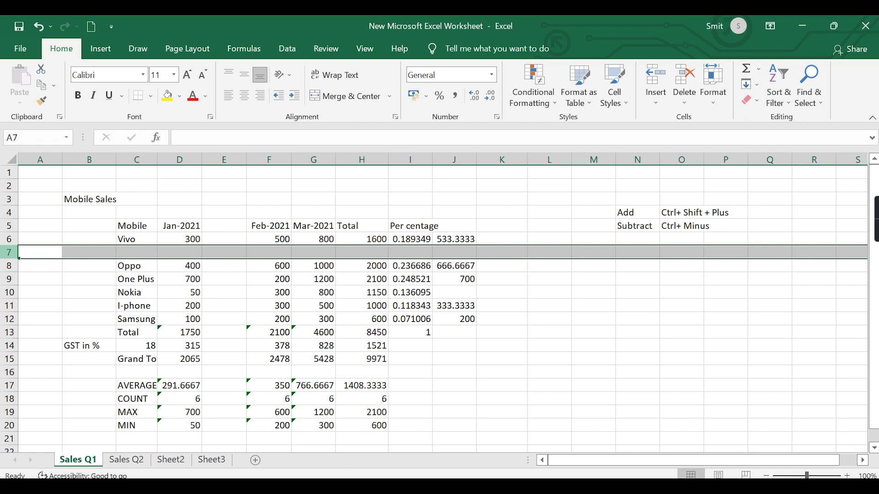
key(ctrl+minus)
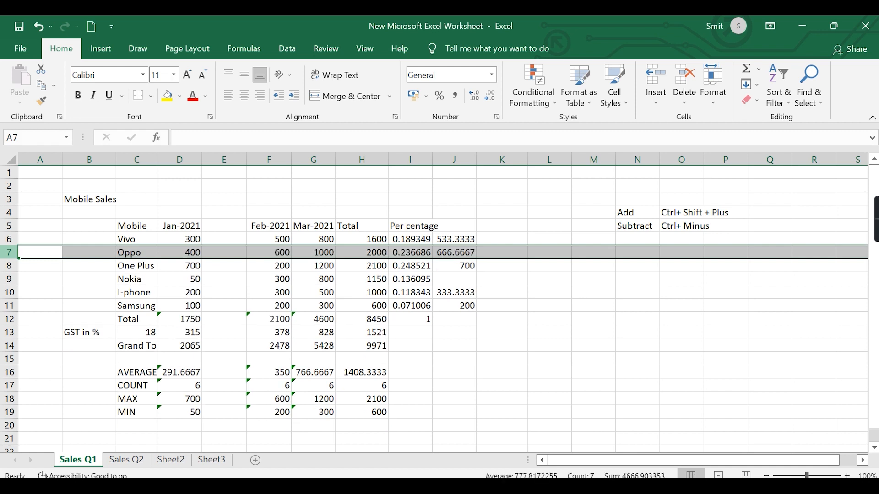
click(219, 155)
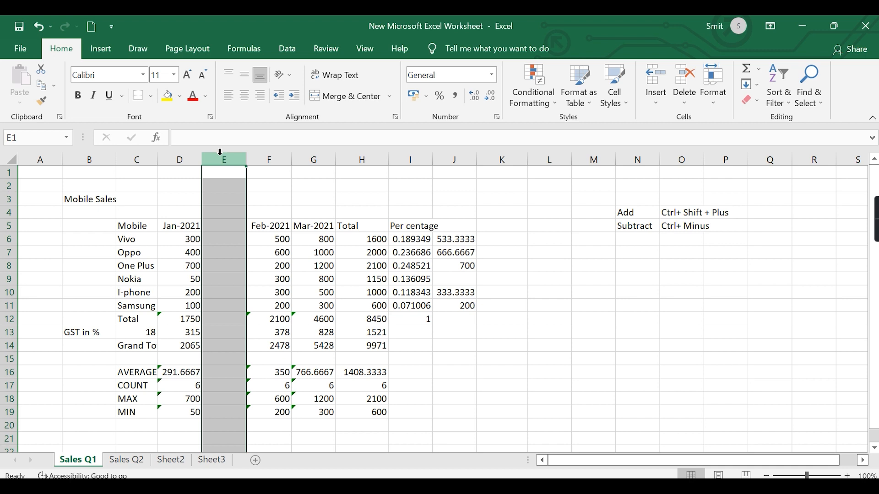
key(ctrl+minus)
click(640, 317)
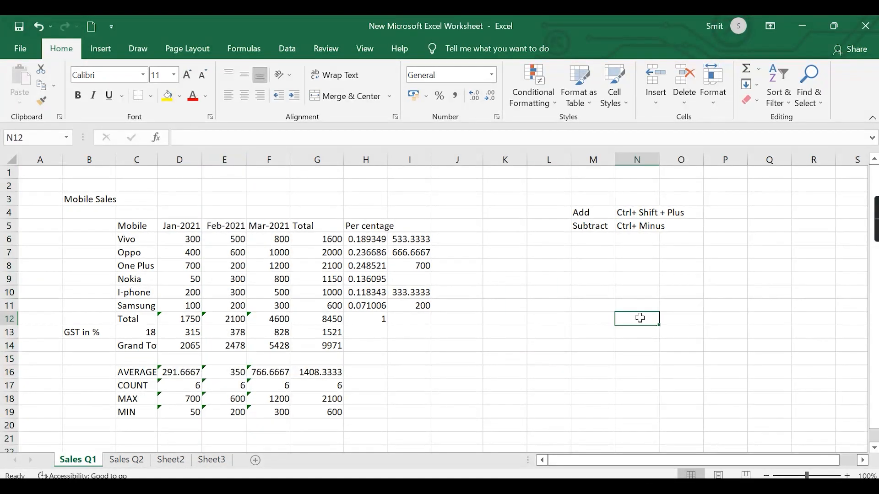
- Add an AutoSum shortcut note with "Autosum" in M7 and "Alter + =" in N7
click(589, 264)
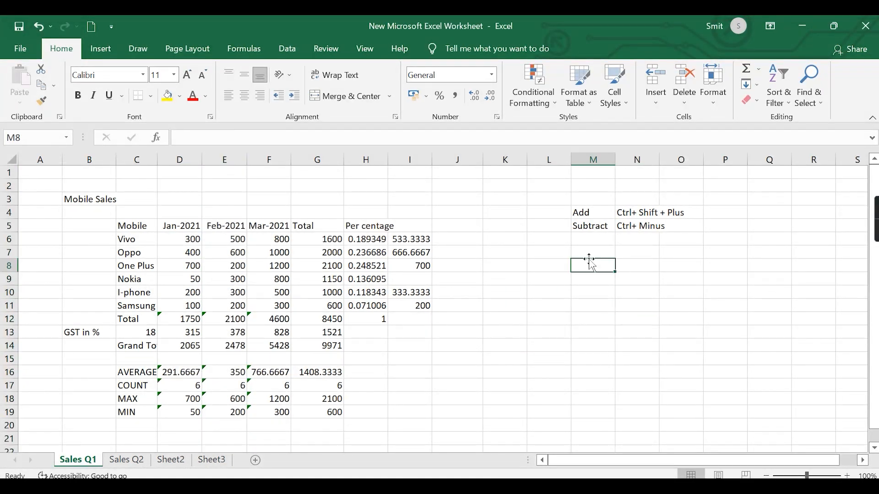
click(585, 255)
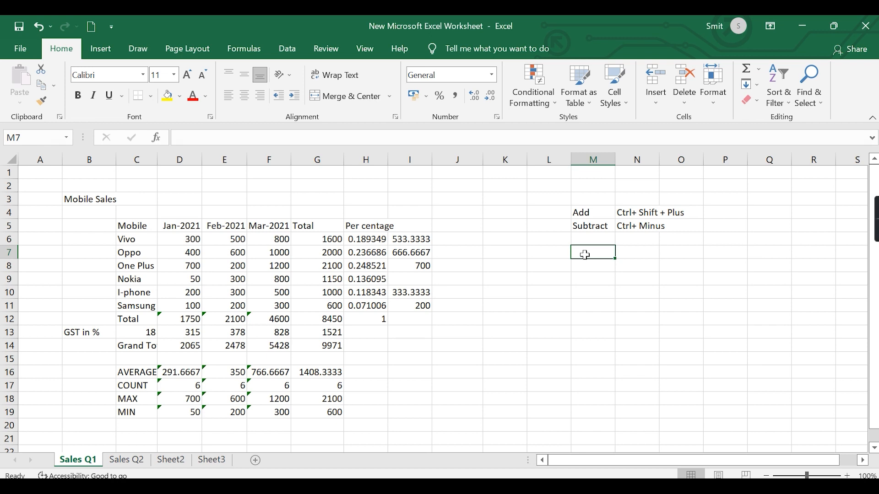
text(Autosum)
click(648, 255)
text(Alter)
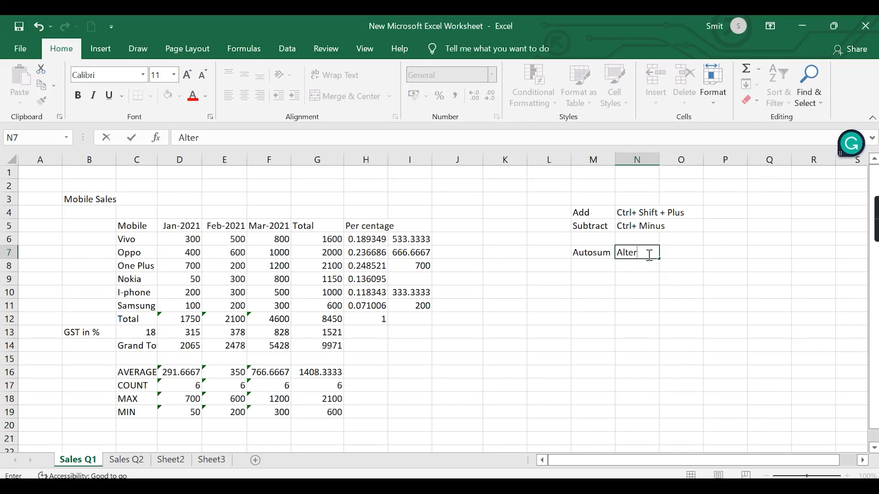
text( + =)
- Clear the Jan-2021 Total in D12 and recreate it with AutoSum over D6:D11
click(190, 319)
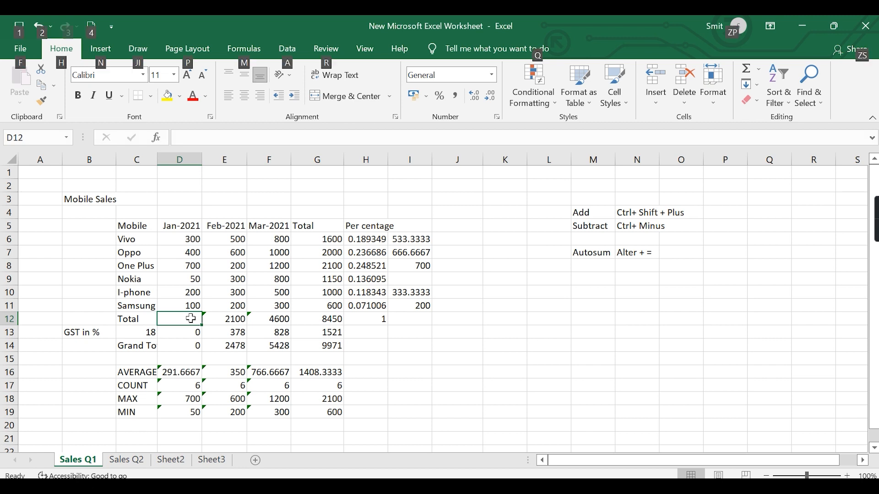
key(alt+equal)
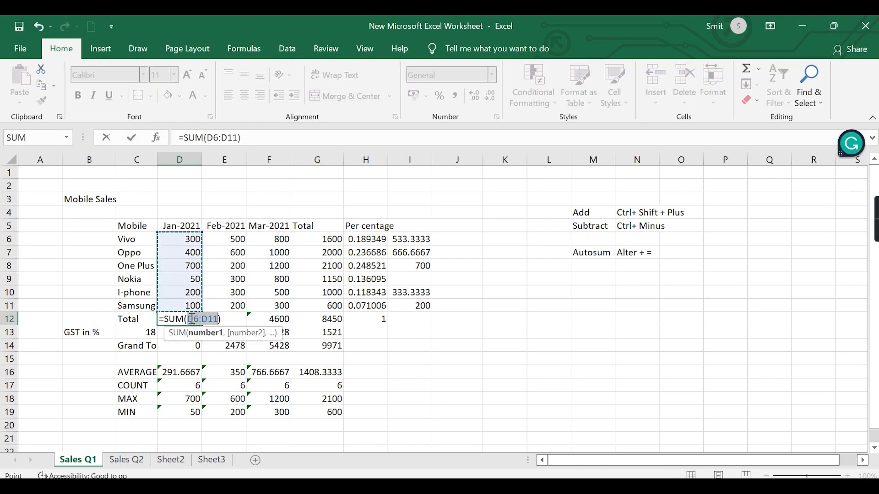
key(Return)
click(341, 344)
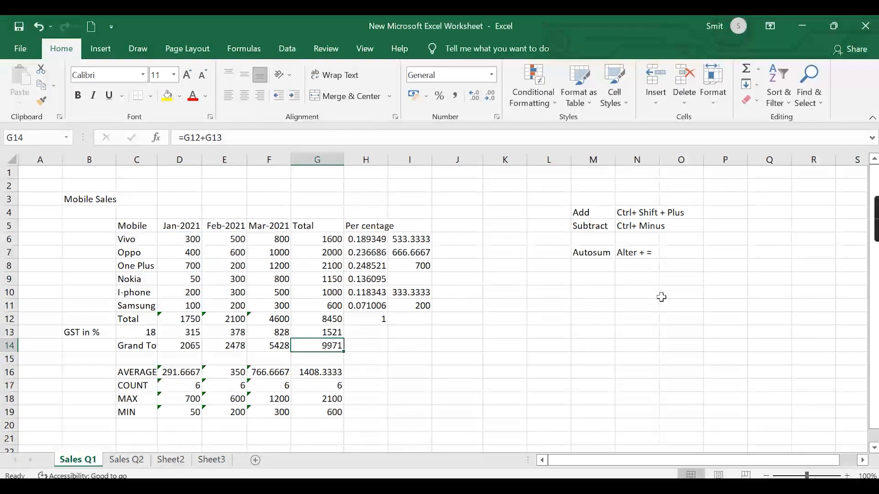
- Insert a blank row at row 7, between the Vivo and Oppo rows
click(9, 252)
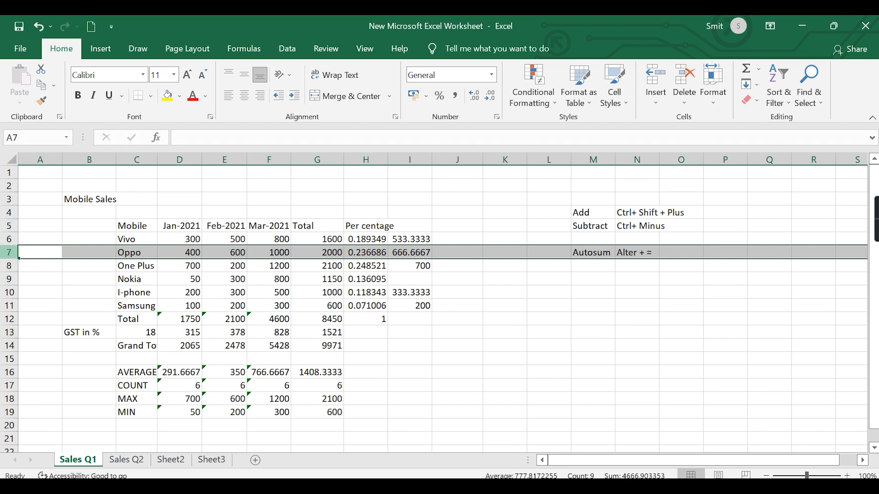
right_click(9, 258)
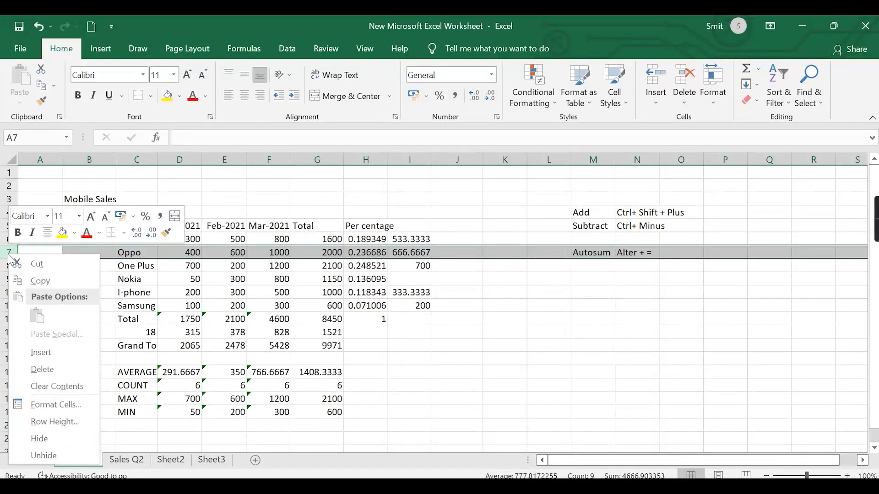
click(42, 352)
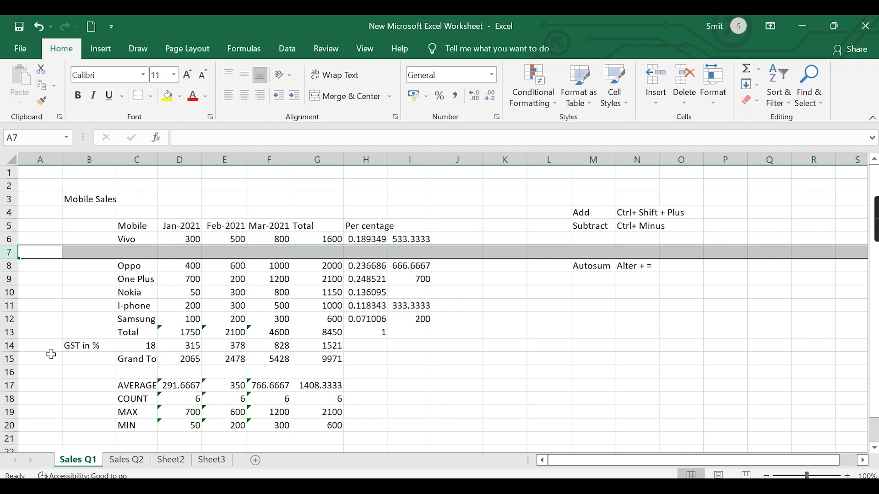
click(83, 321)
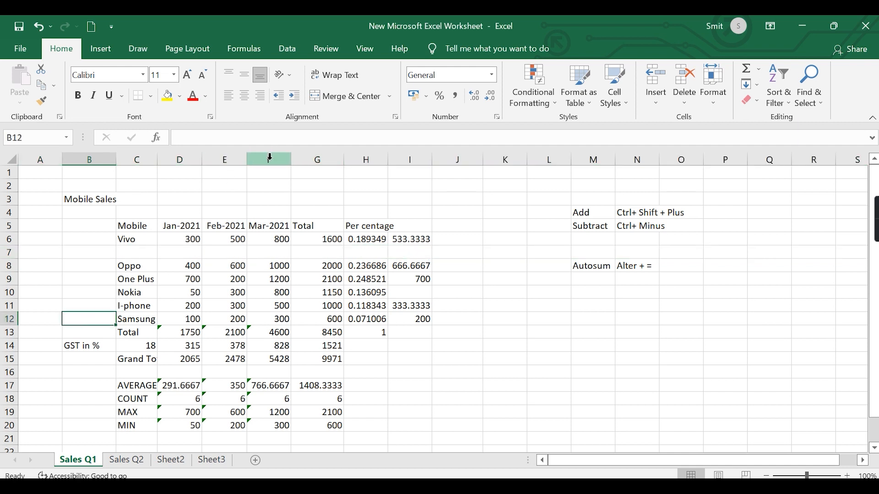
- Insert a blank column at column G, between the Mar-2021 and Total columns
click(317, 156)
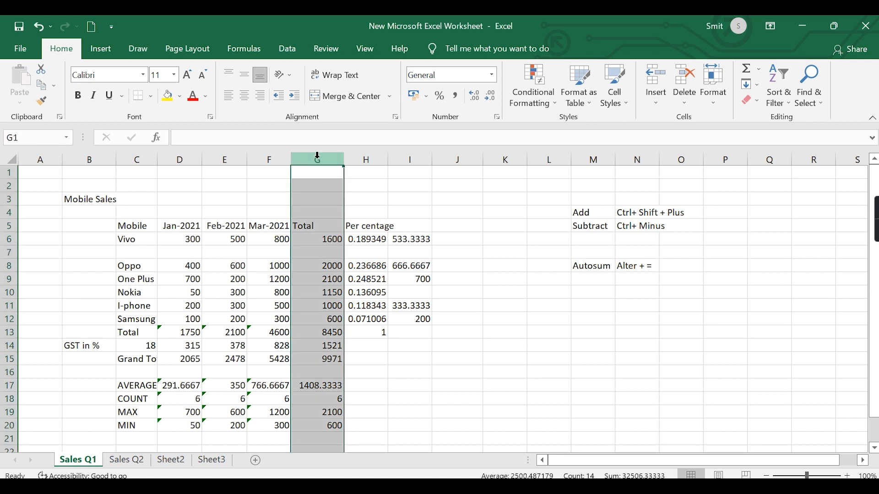
right_click(317, 156)
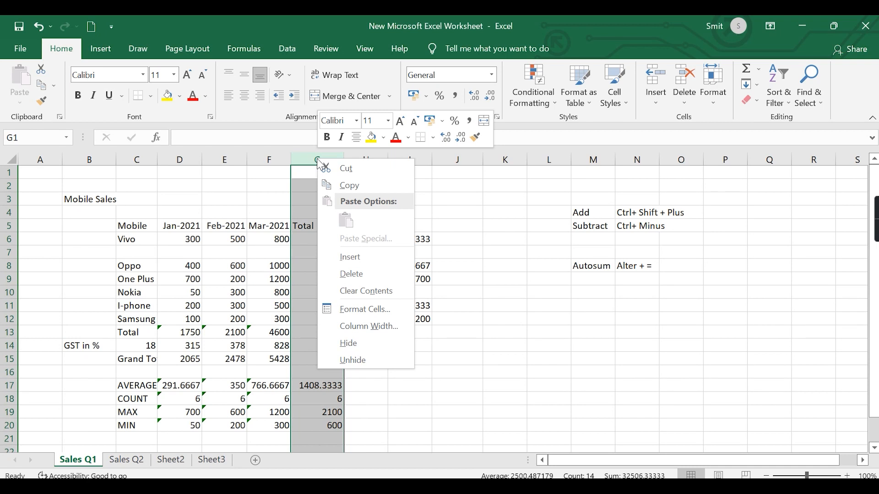
click(361, 259)
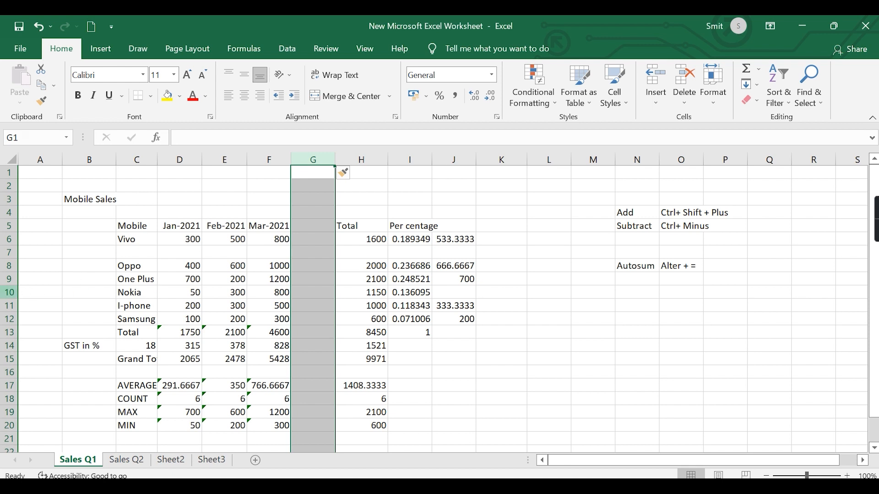
- Insert a blank row at row 10, above the Nokia row
click(10, 292)
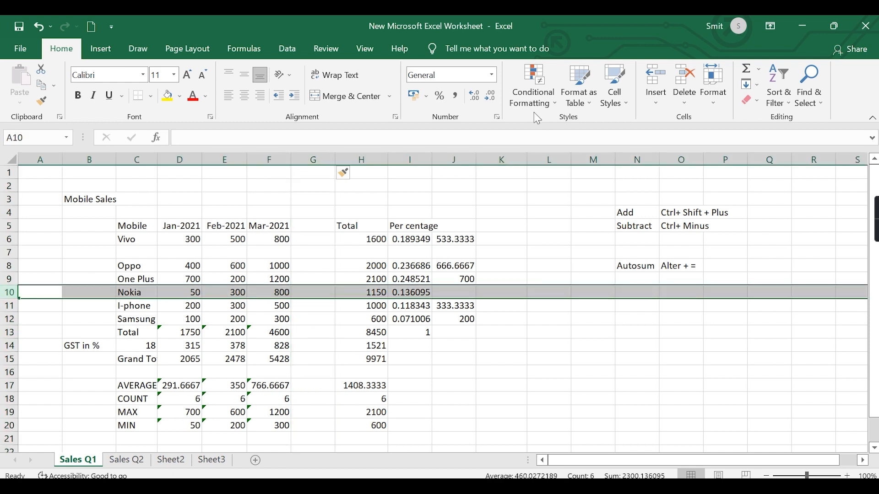
click(656, 105)
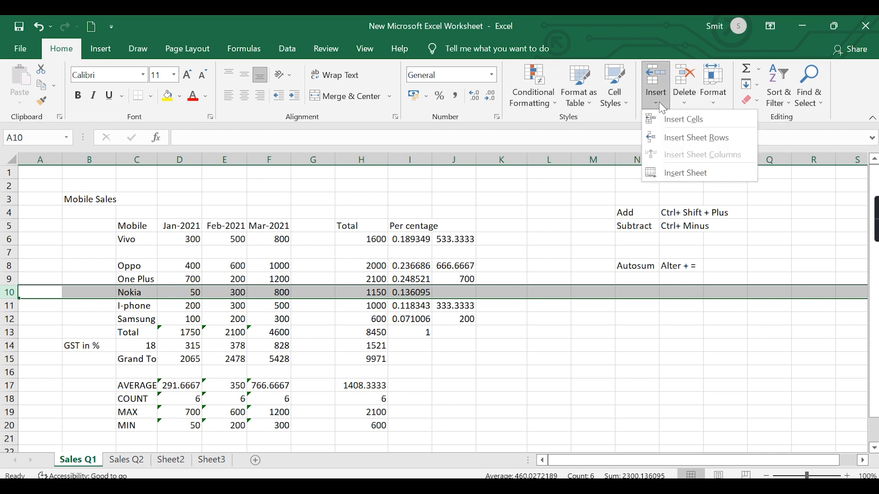
click(685, 121)
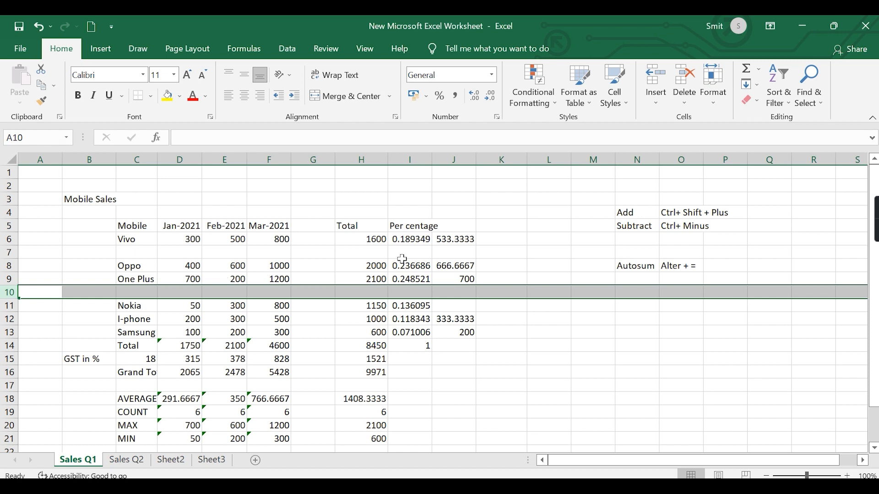
- Remove the blank row above Nokia and undo the earlier insertions of column G and row 7
key(ctrl+minus)
key(ctrl+z)
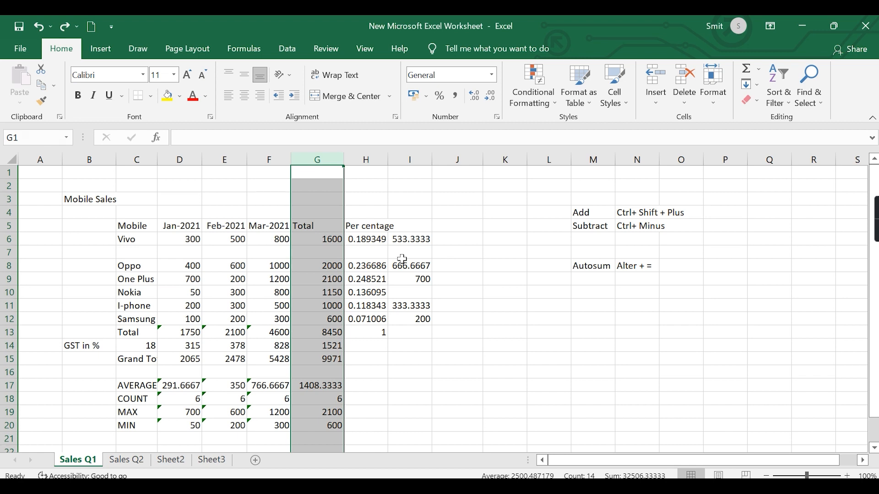
key(ctrl+z)
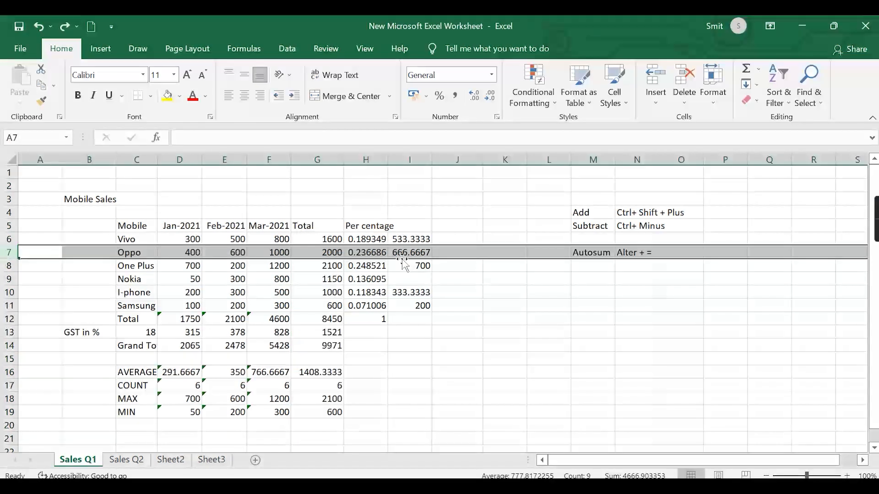
click(529, 358)
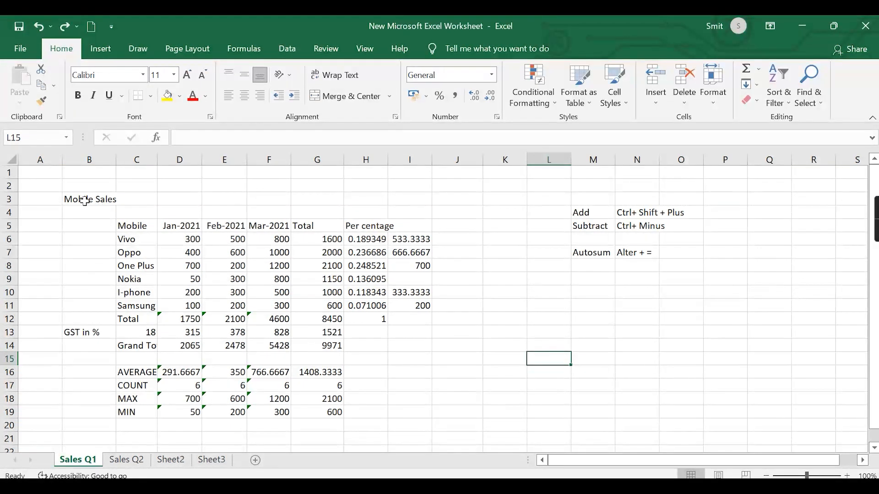
- Copy the mobile sales table B3:I19 from Sales Q1 to cell B3 of the Sales Q2 sheet
drag(68, 198, 399, 412)
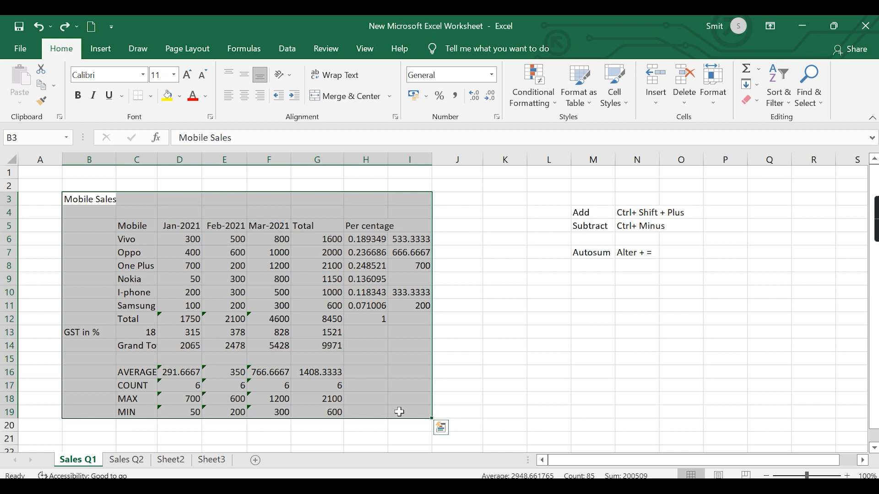
key(ctrl+c)
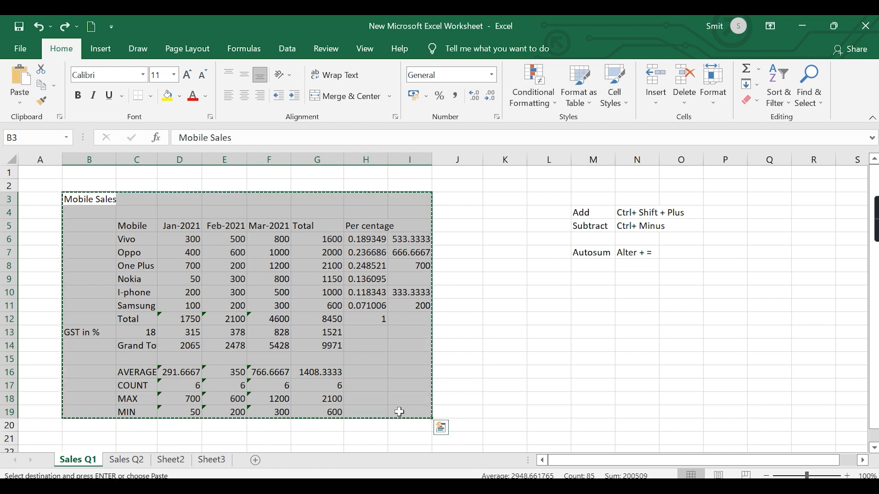
click(127, 460)
click(97, 199)
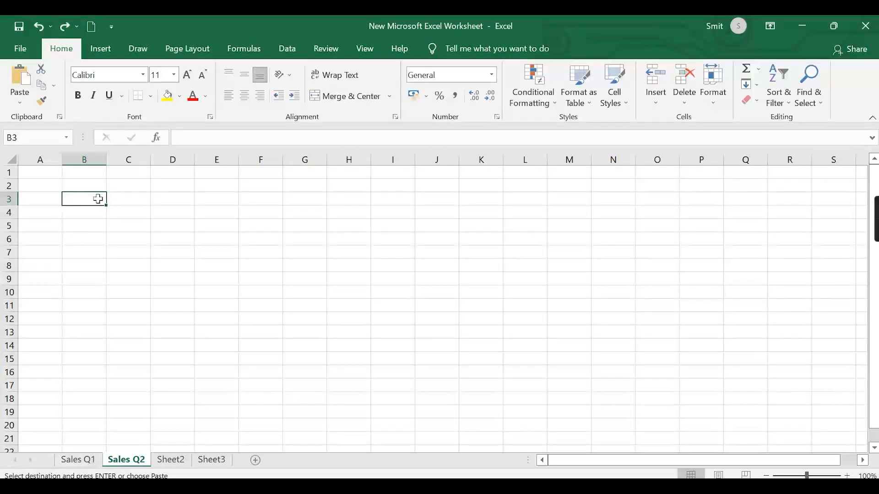
key(ctrl+v)
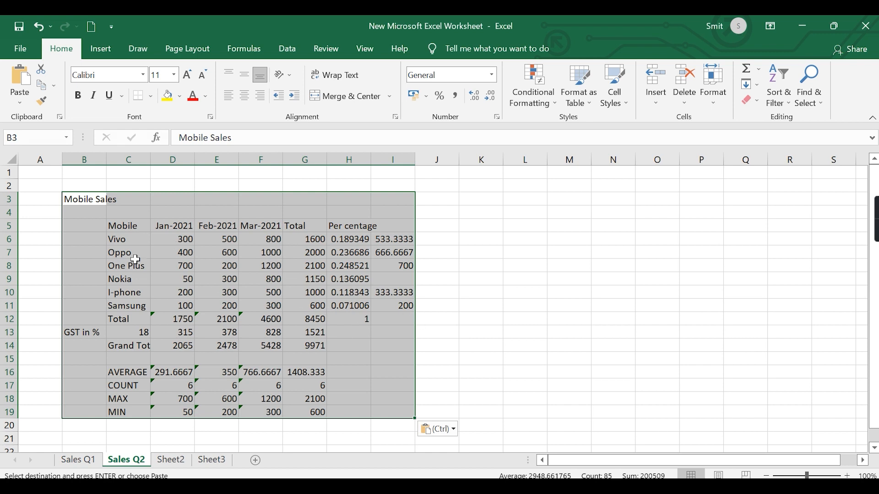
- Paste a second copy of the mobile sales table at K7 on the Sales Q2 sheet
key(ctrl+c)
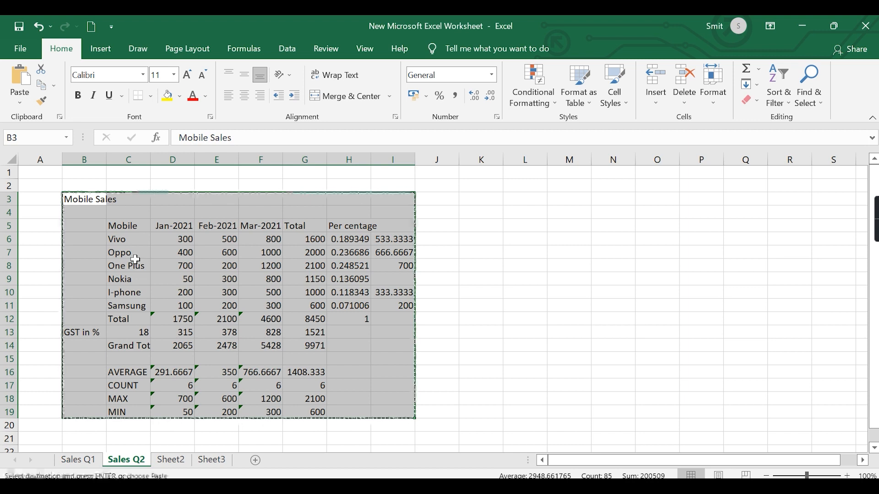
click(482, 253)
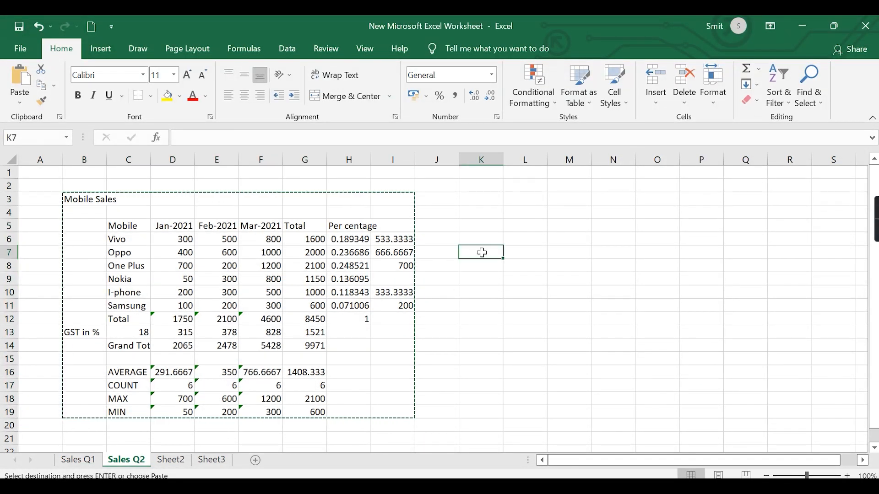
key(ctrl+v)
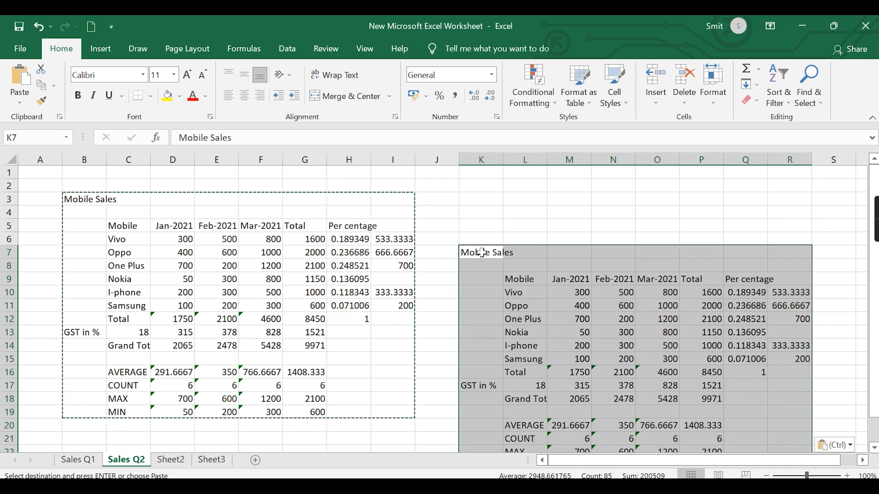
scroll(558, 283, down, 2)
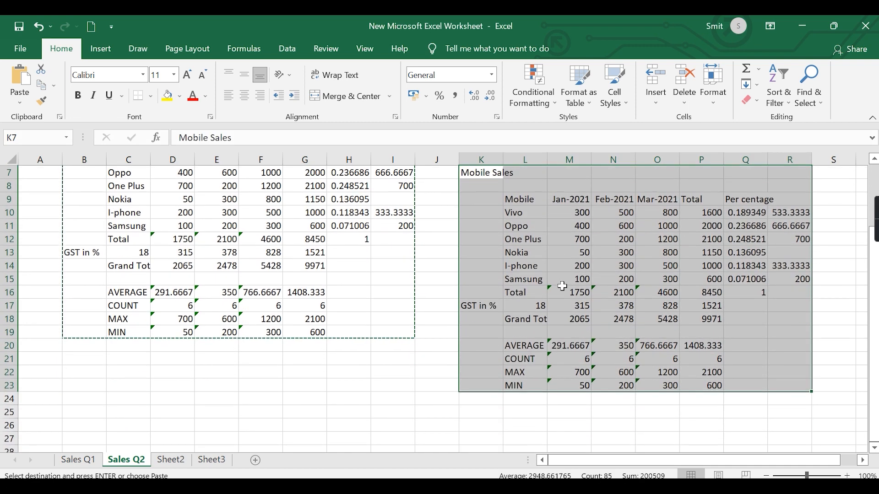
scroll(647, 282, up, 2)
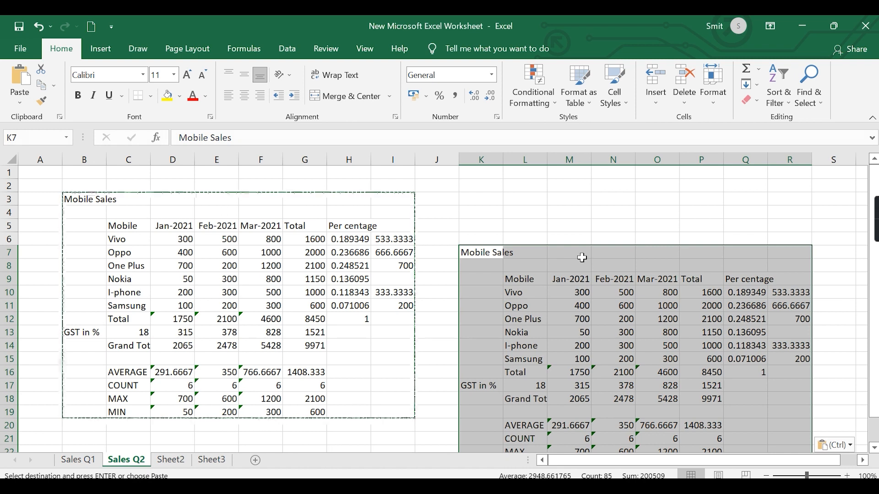
- End the copy mode and autofit the Mar-2021 columns F and O of both tables
click(795, 477)
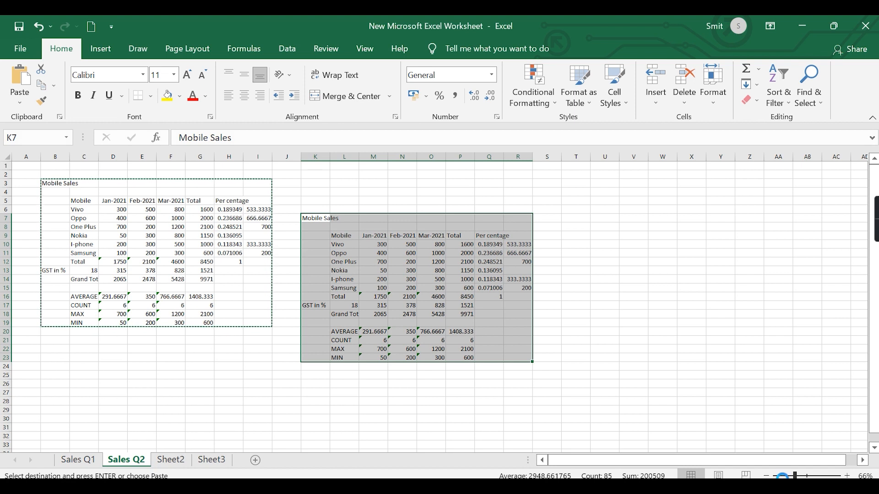
click(783, 476)
scroll(468, 345, up, 3)
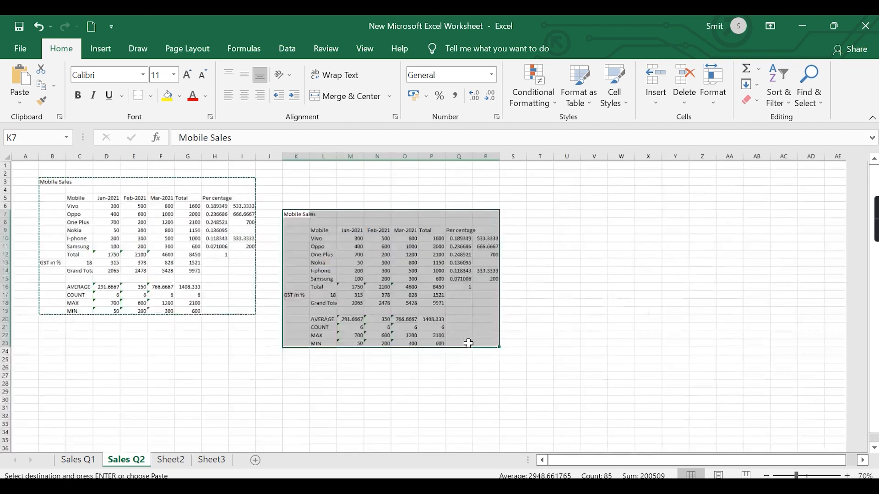
scroll(469, 345, up, 1)
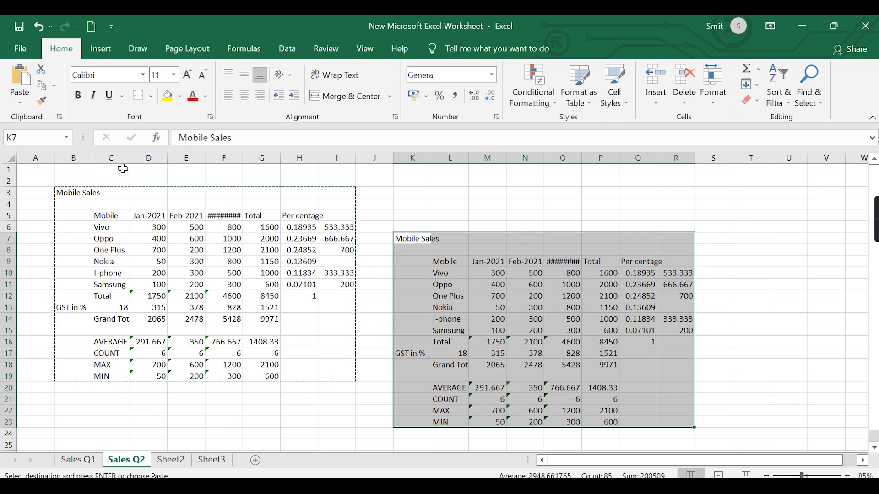
key(Escape)
click(545, 205)
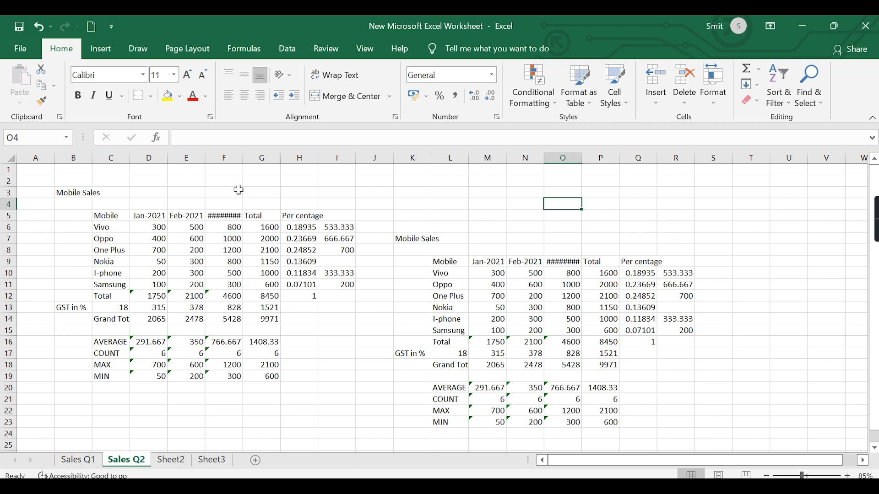
double_click(243, 157)
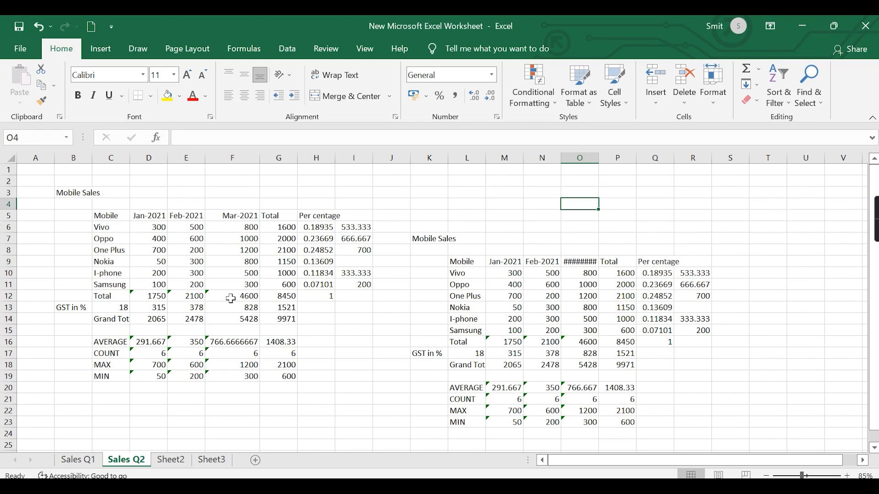
double_click(599, 160)
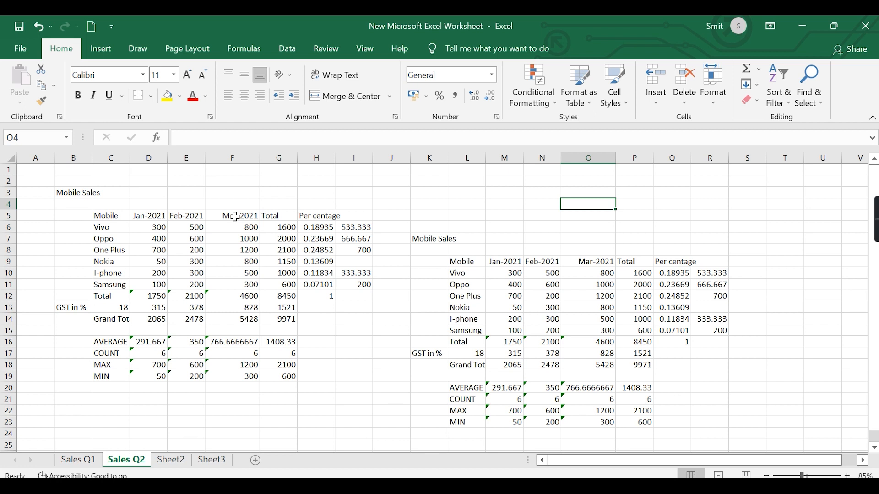
- Autofit columns B through J to the contents of the first sales table
click(72, 157)
drag(72, 157, 386, 213)
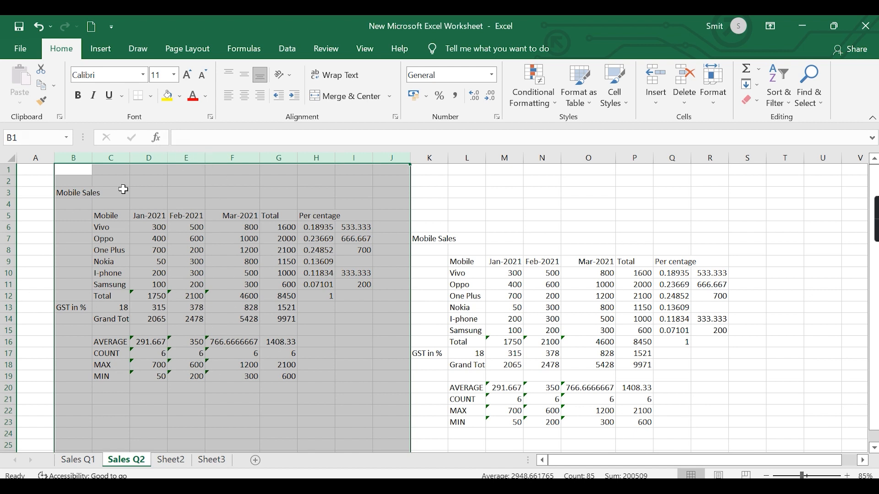
double_click(206, 158)
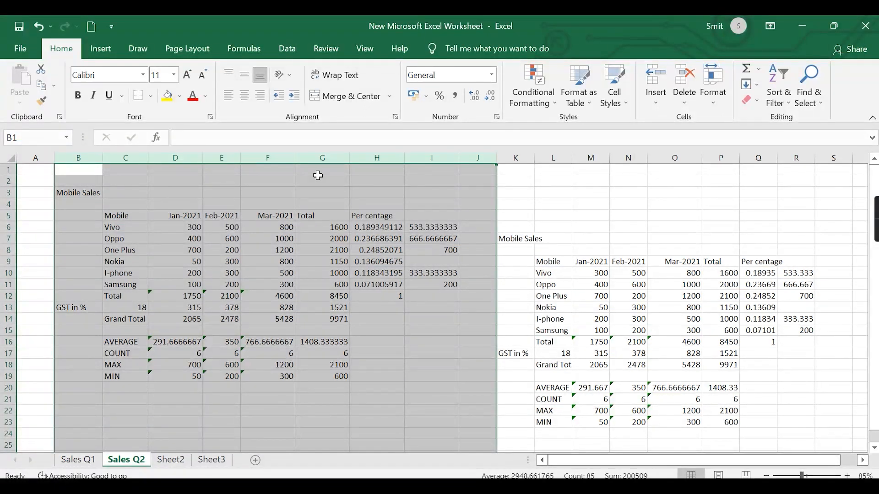
click(297, 160)
click(351, 157)
click(459, 157)
- Clear the duplicate sales table from the range K6:R24
click(646, 202)
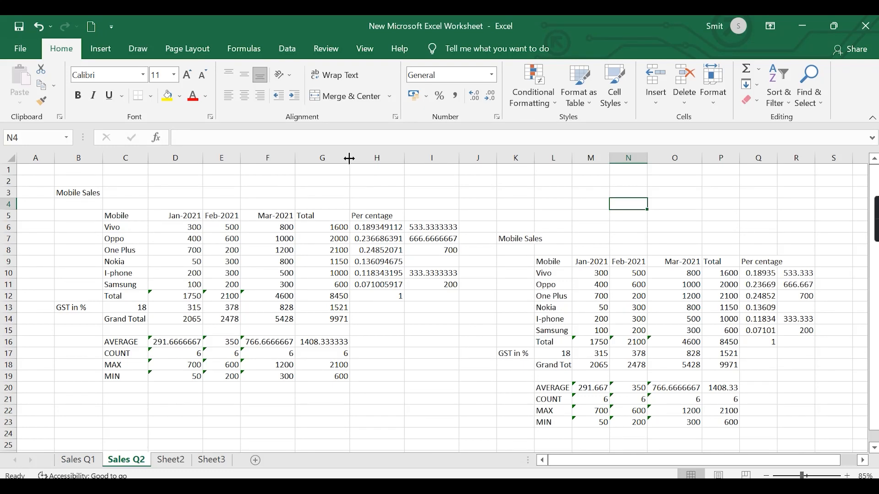
drag(505, 224, 812, 434)
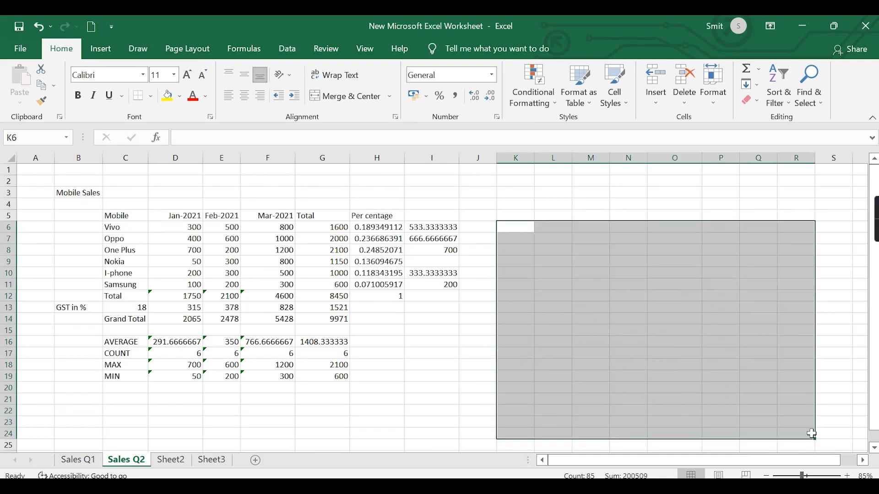
click(478, 430)
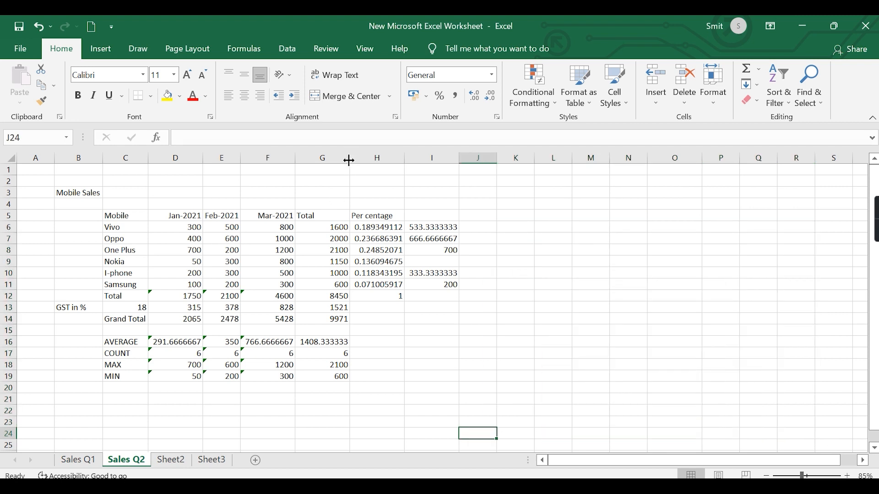
- Narrow the Total column G so it just fits its four-digit numbers
drag(349, 161, 328, 166)
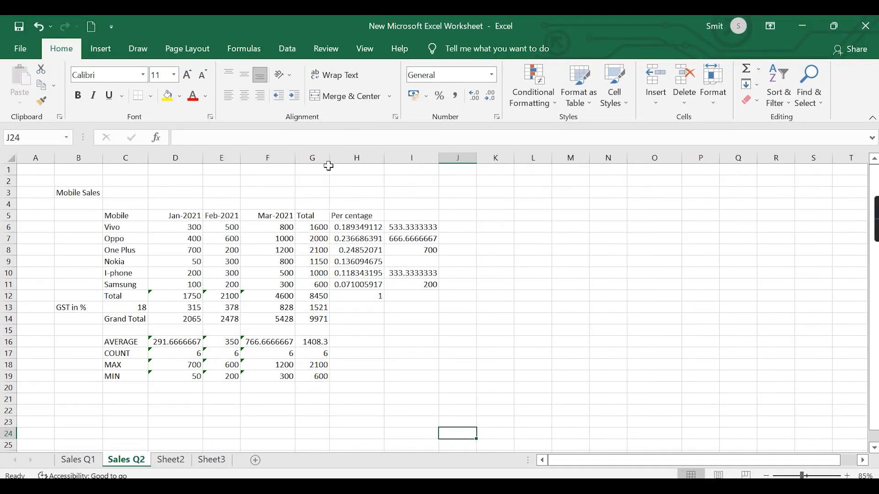
click(328, 168)
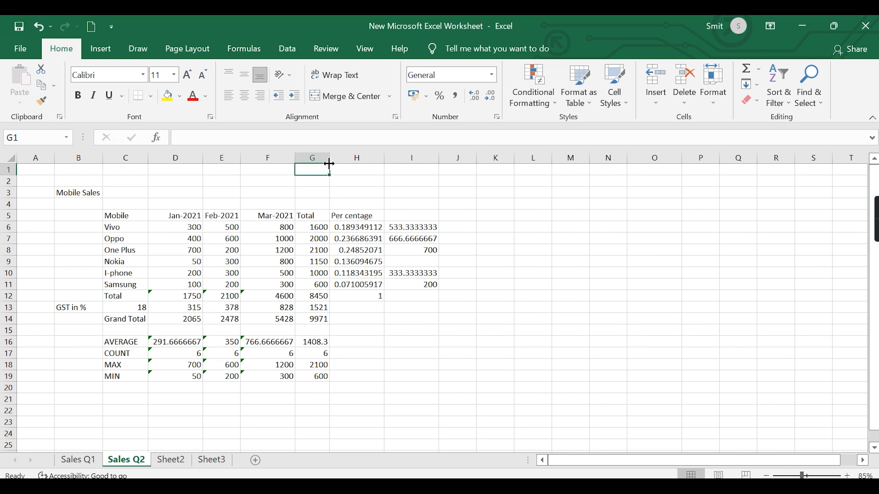
drag(329, 158, 317, 158)
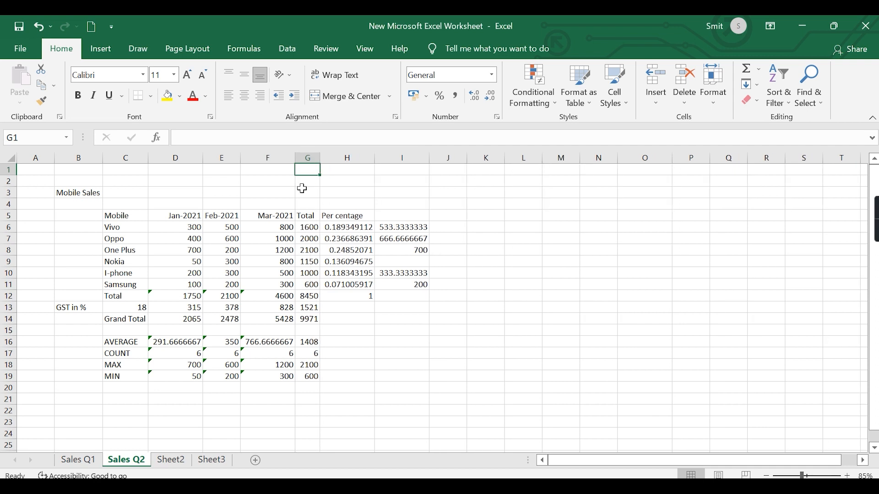
- Resize column F by narrowing, autofitting and manual adjustment until it just fits the Mar-2021 header
drag(295, 158, 266, 159)
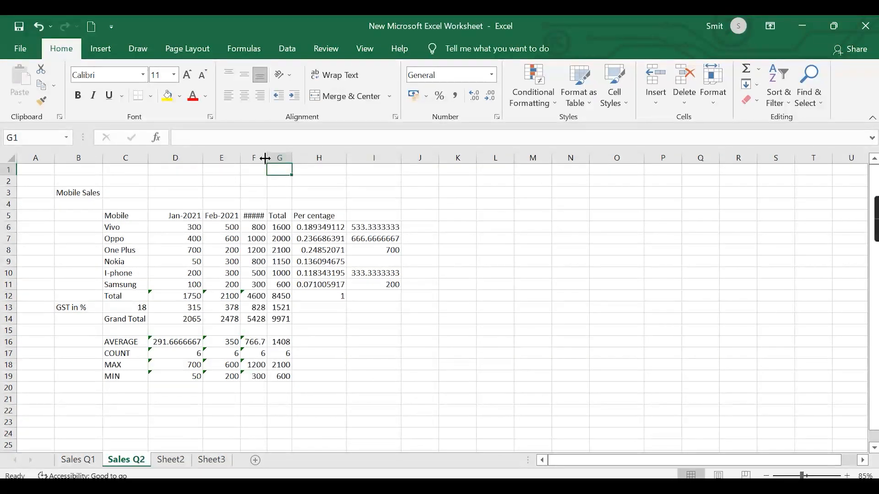
double_click(266, 158)
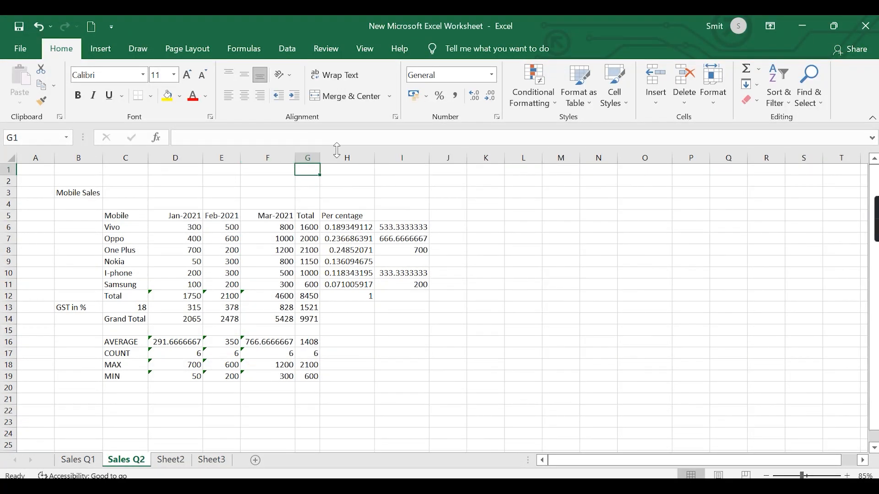
drag(295, 157, 265, 157)
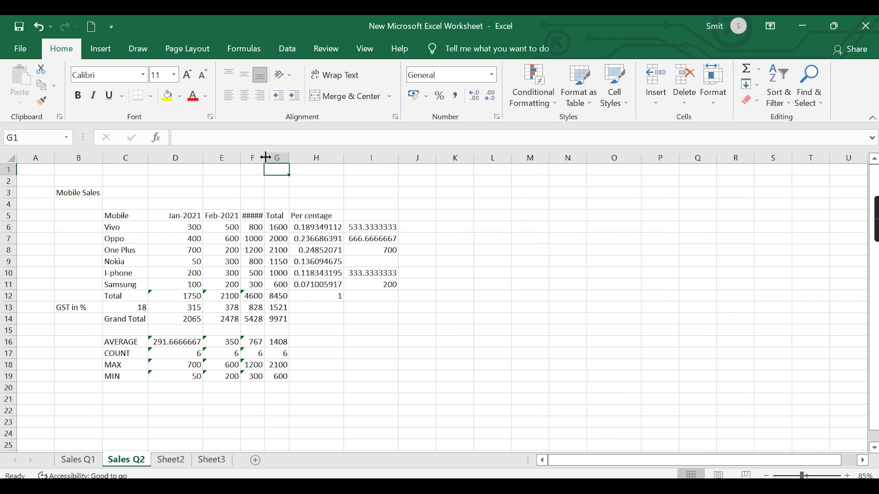
drag(264, 161, 264, 161)
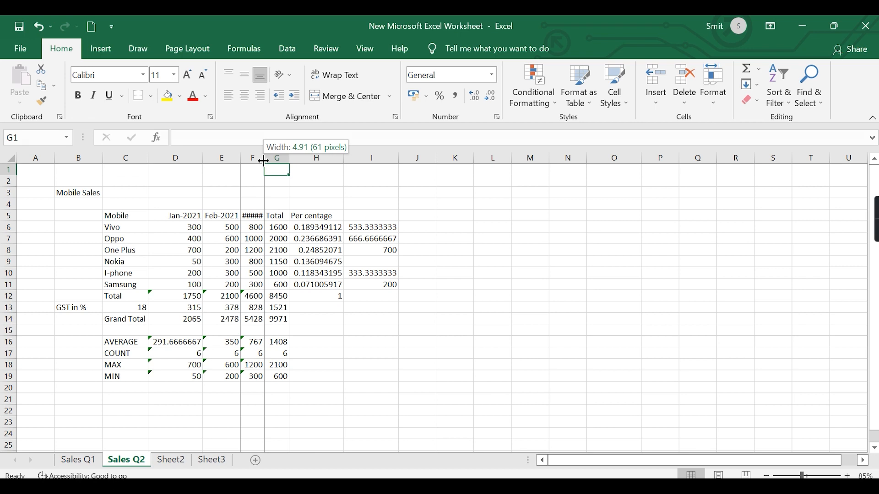
drag(263, 161, 284, 160)
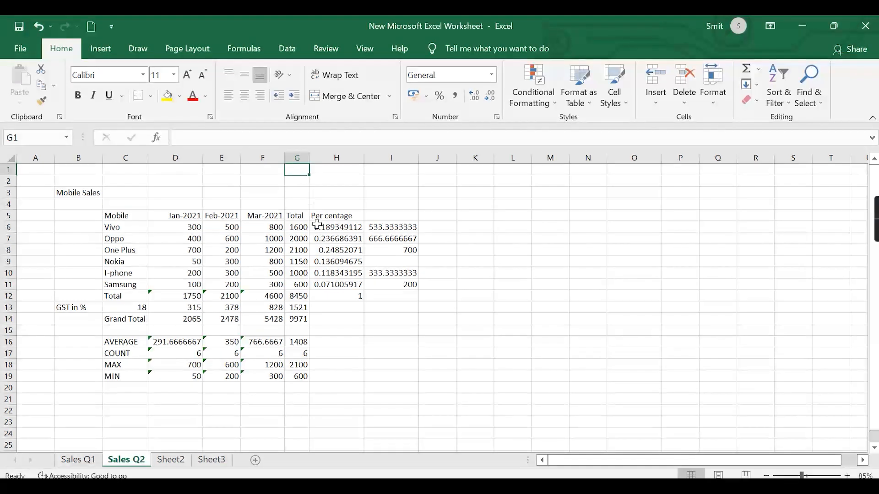
- Autofit columns B through I to their contents on the Sales Q2 sheet
drag(75, 157, 398, 202)
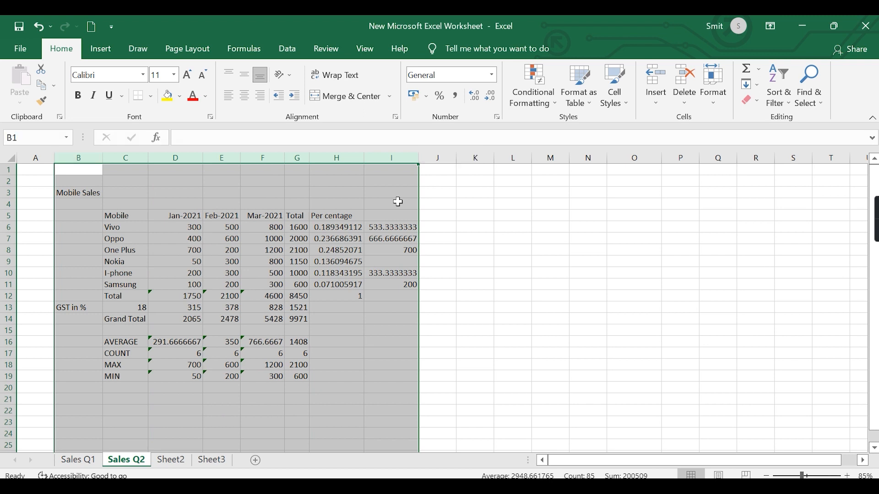
double_click(203, 160)
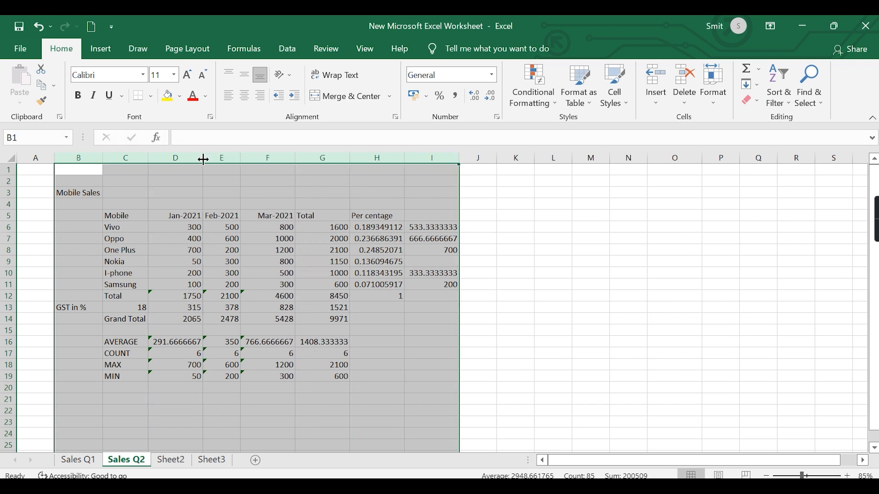
click(513, 285)
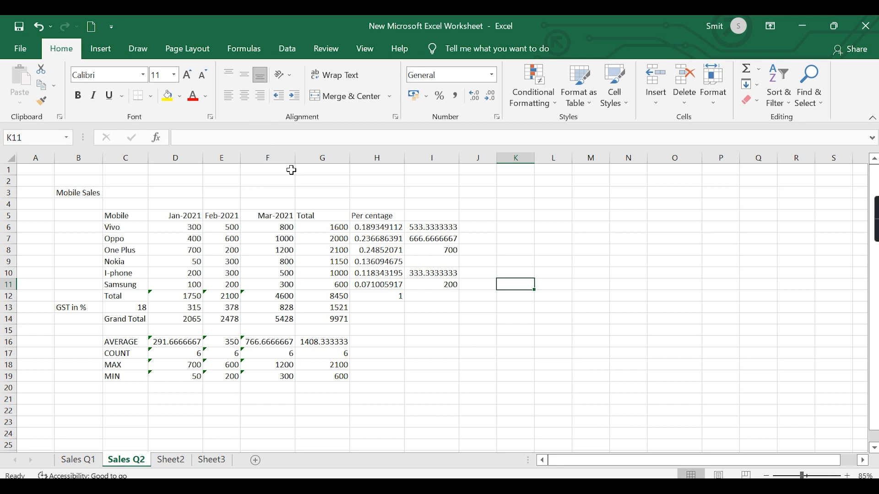
- Narrow columns F and C slightly and column D until it just fits the Jan-2021 header
mouse_move(294, 160)
mouse_down()
mouse_move(255, 159)
mouse_move(361, 168)
mouse_move(292, 167)
mouse_up()
drag(201, 160, 145, 164)
click(152, 161)
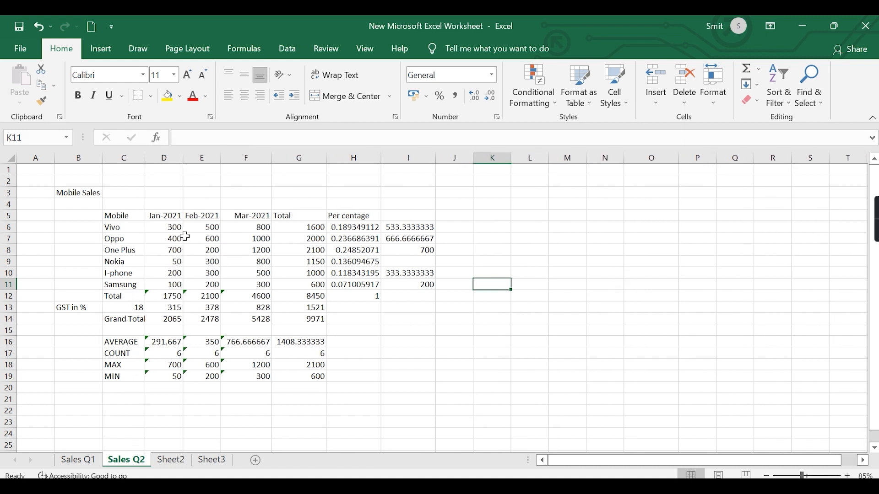
- Center the contents of the Jan-2021, Feb-2021 and Mar-2021 columns D, E and F horizontally
click(164, 159)
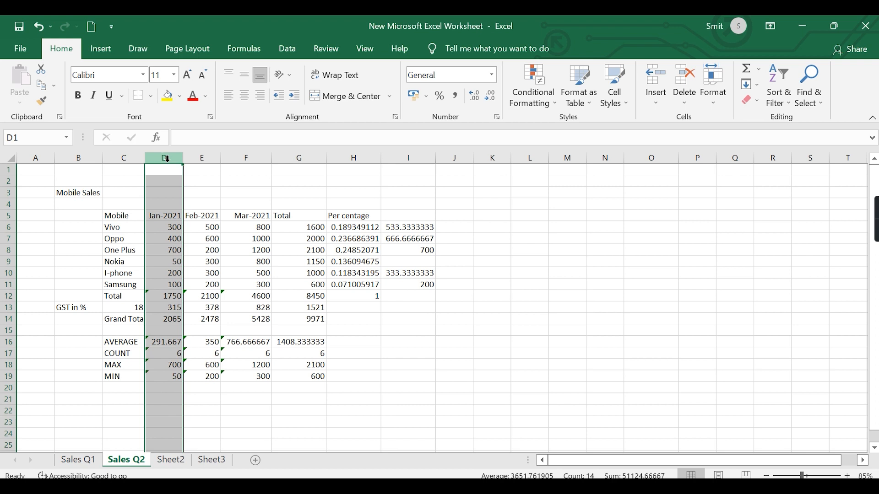
click(245, 97)
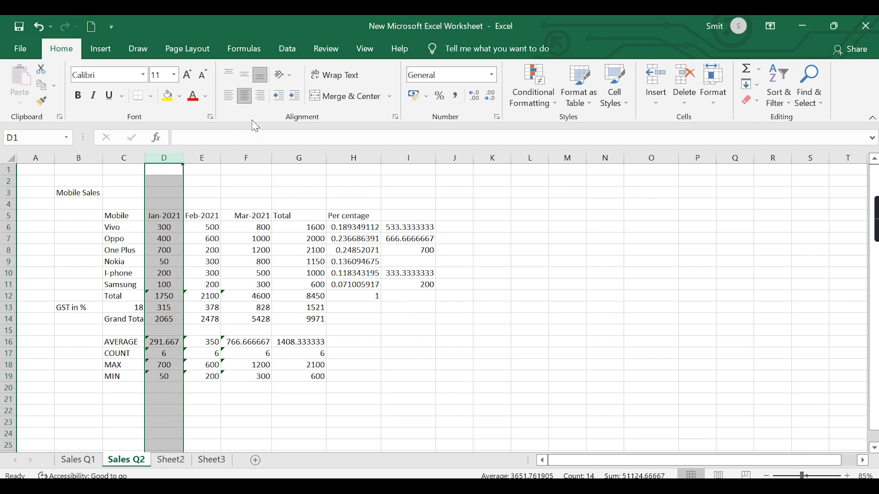
click(203, 158)
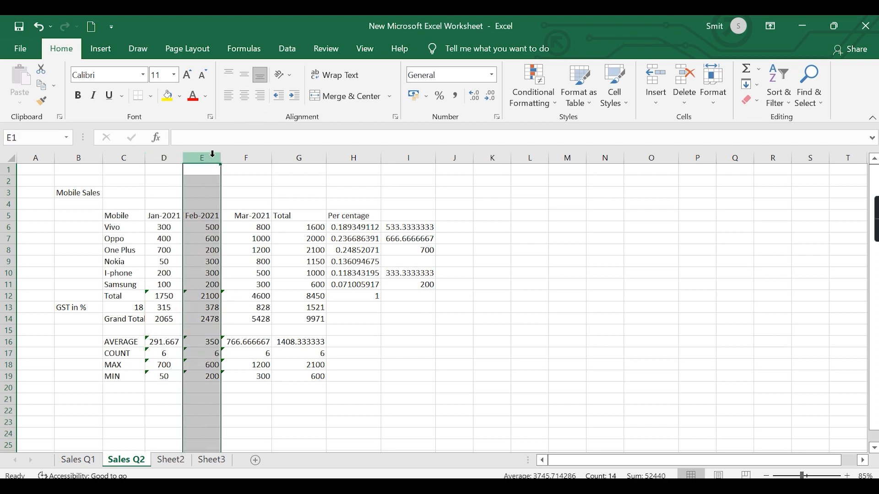
click(245, 96)
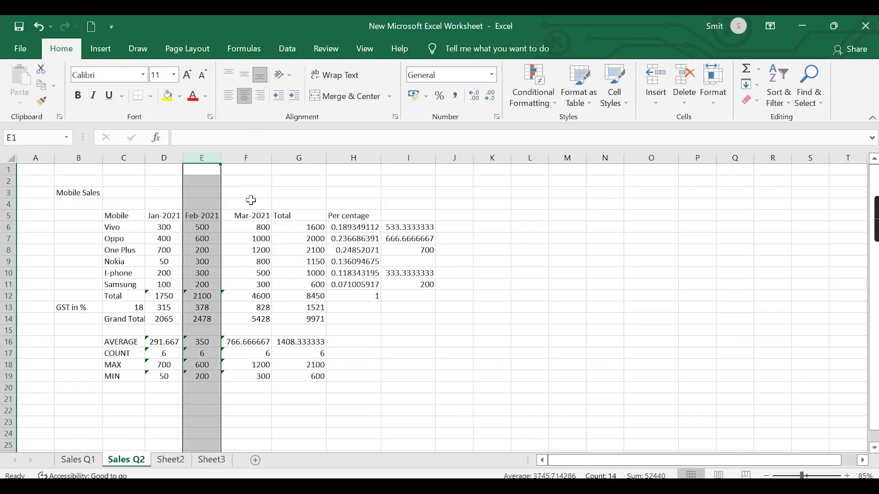
click(251, 154)
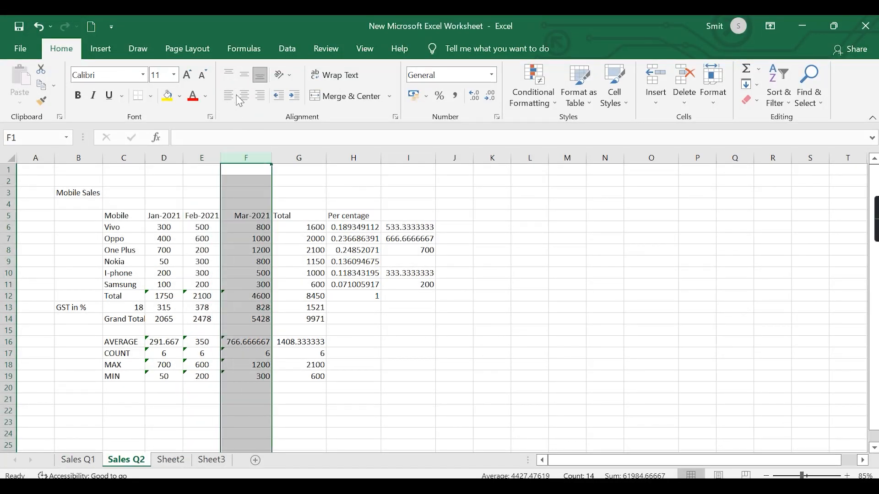
click(245, 96)
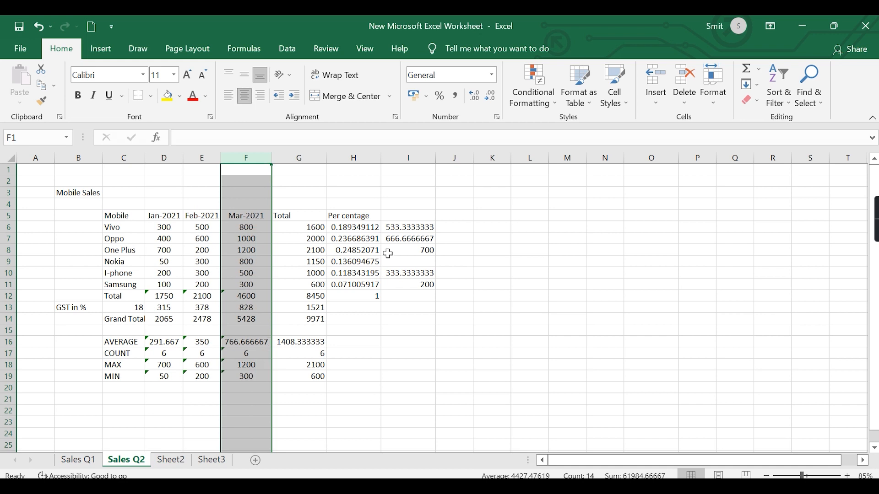
mouse_move(874, 229)
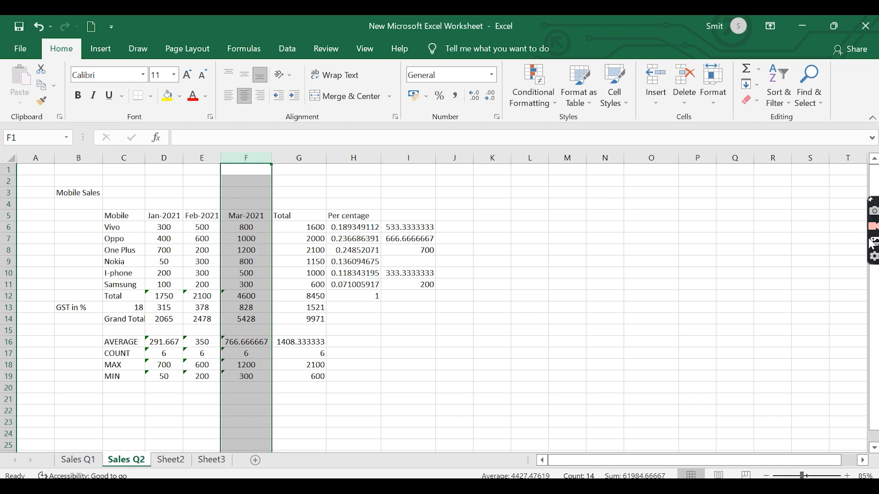